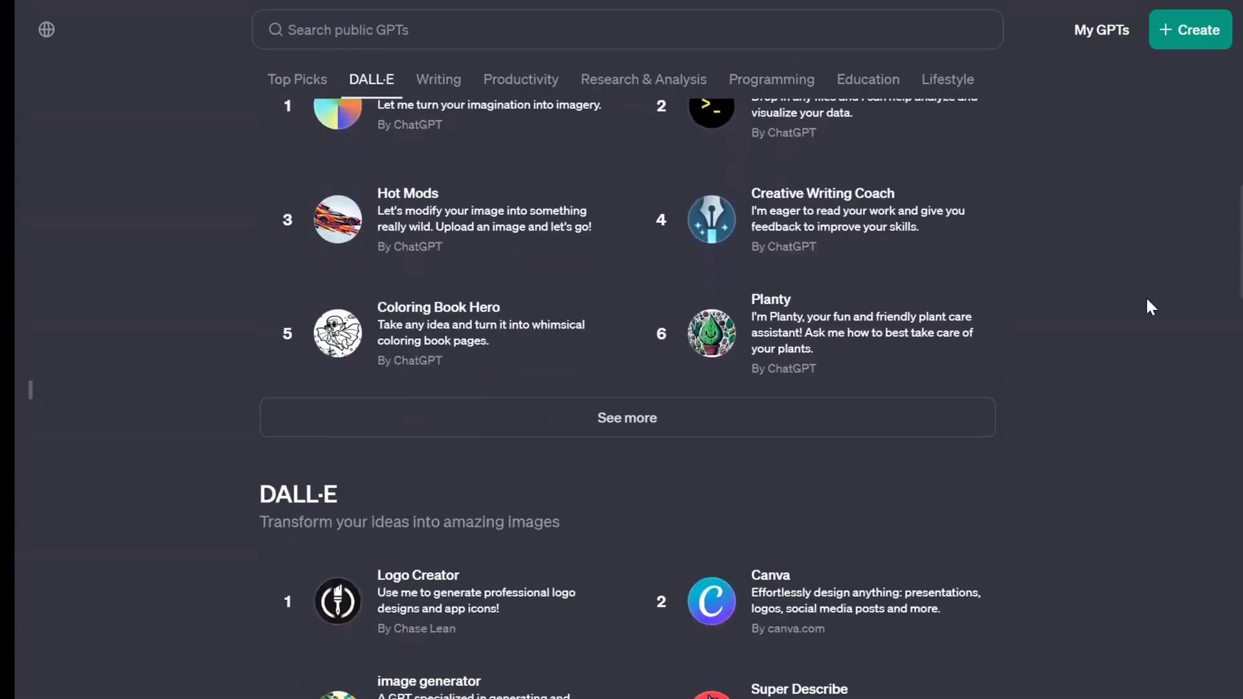
{"action": "scroll", "coordinate": [1147, 300], "scroll_direction": "down", "scroll_amount": 15}
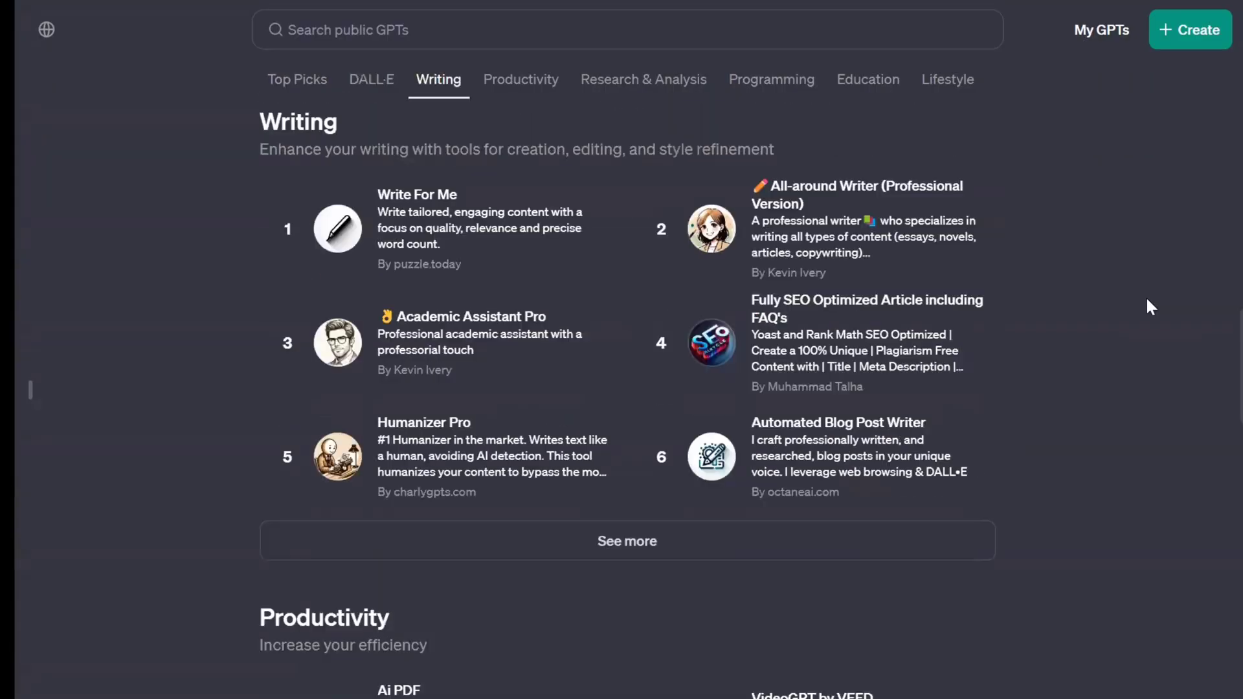
{"action": "scroll", "coordinate": [1147, 300], "scroll_direction": "down", "scroll_amount": 10}
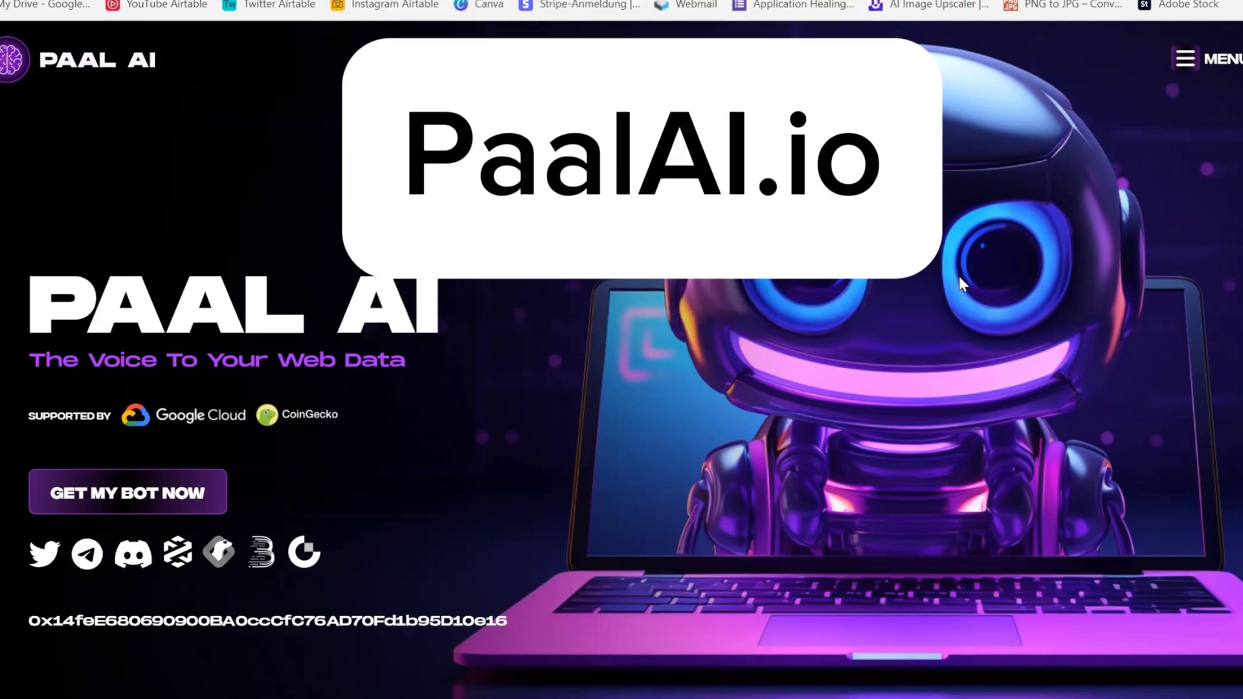
{"action": "left_click", "coordinate": [1184, 60]}
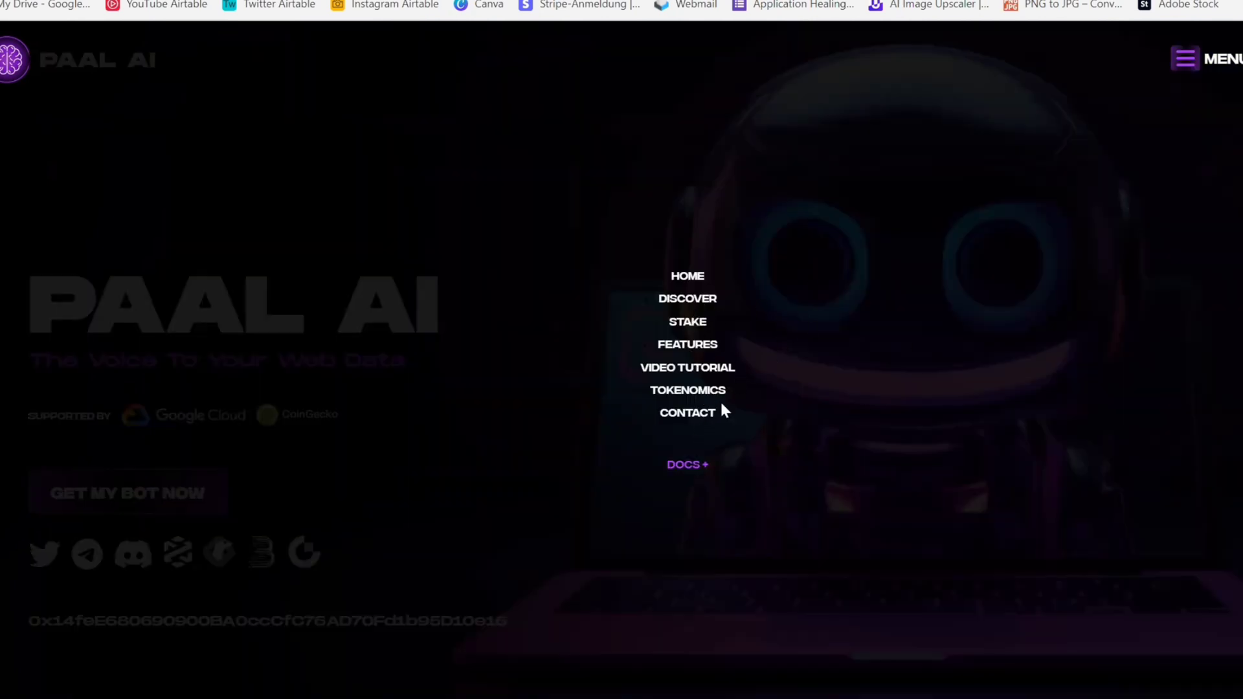
{"action": "left_click", "coordinate": [868, 336]}
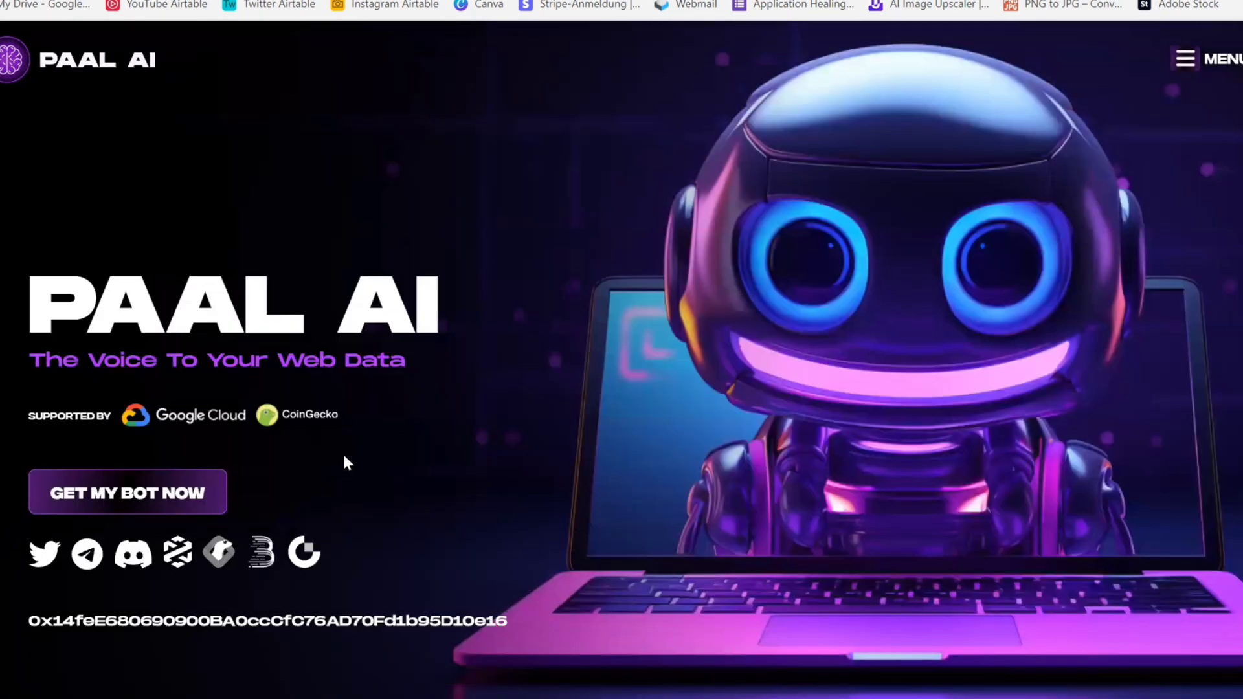
Go from the PAAL AI homepage to the AI bots dashboard and add a new bot.
{"action": "left_click", "coordinate": [170, 499]}
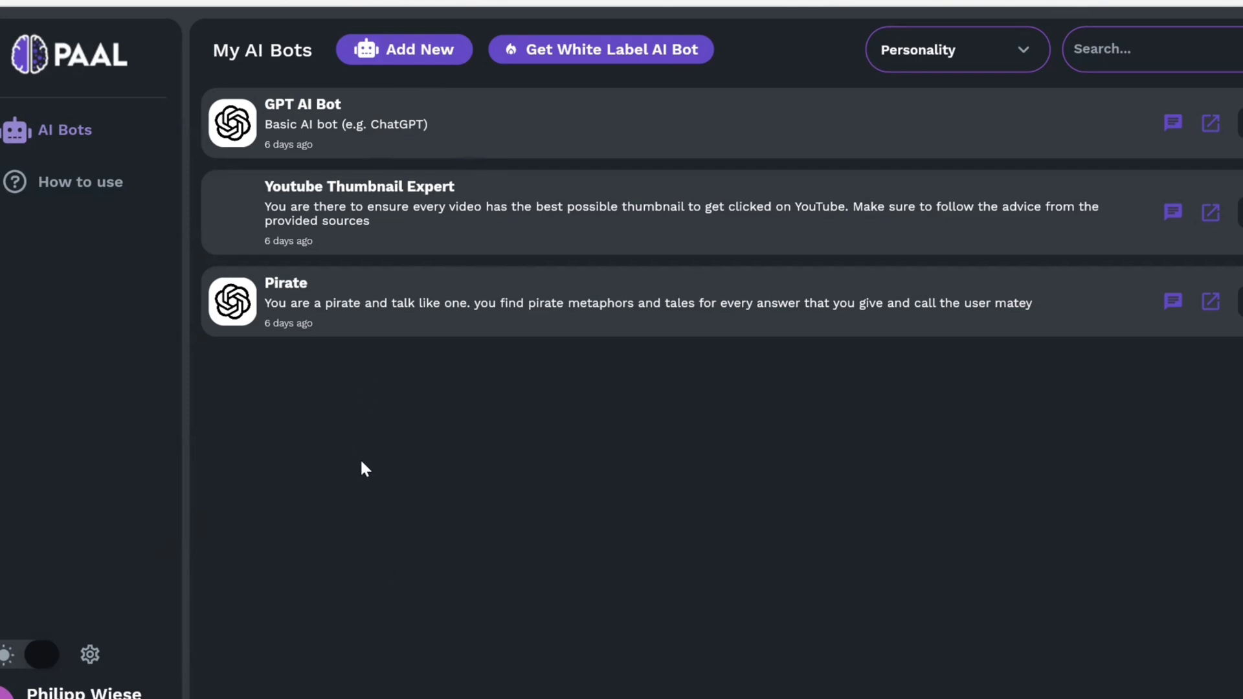
{"action": "left_click", "coordinate": [420, 52]}
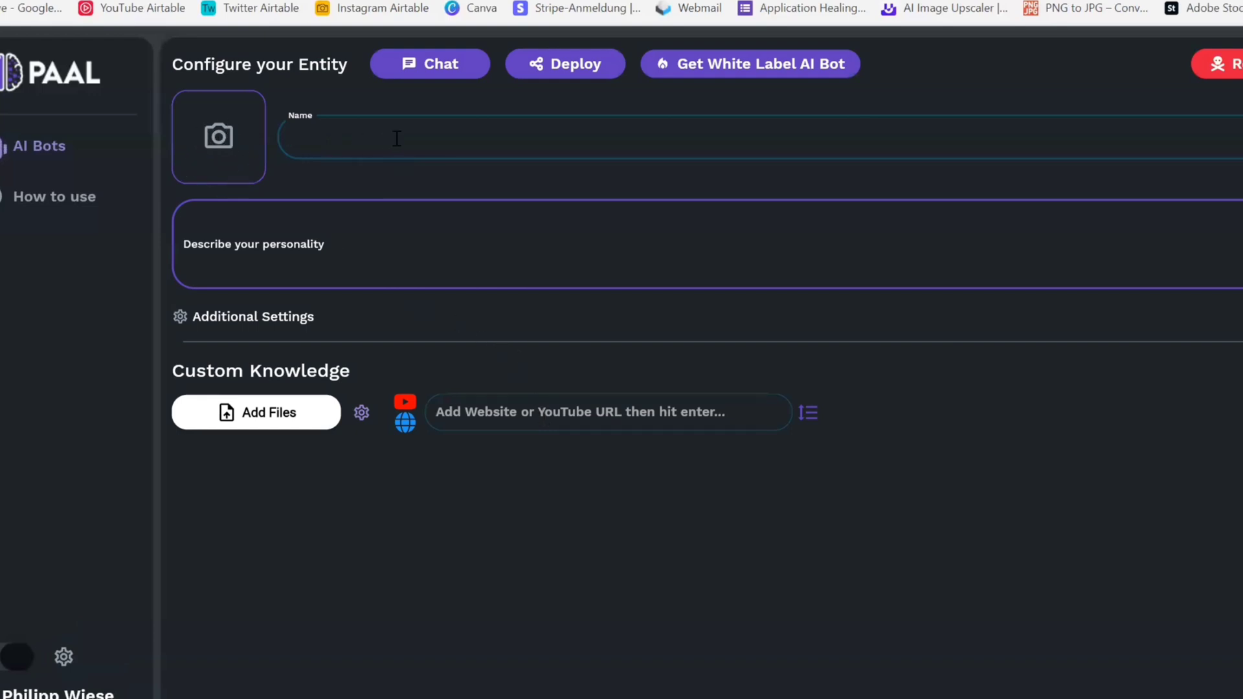
{"action": "left_click", "coordinate": [414, 244]}
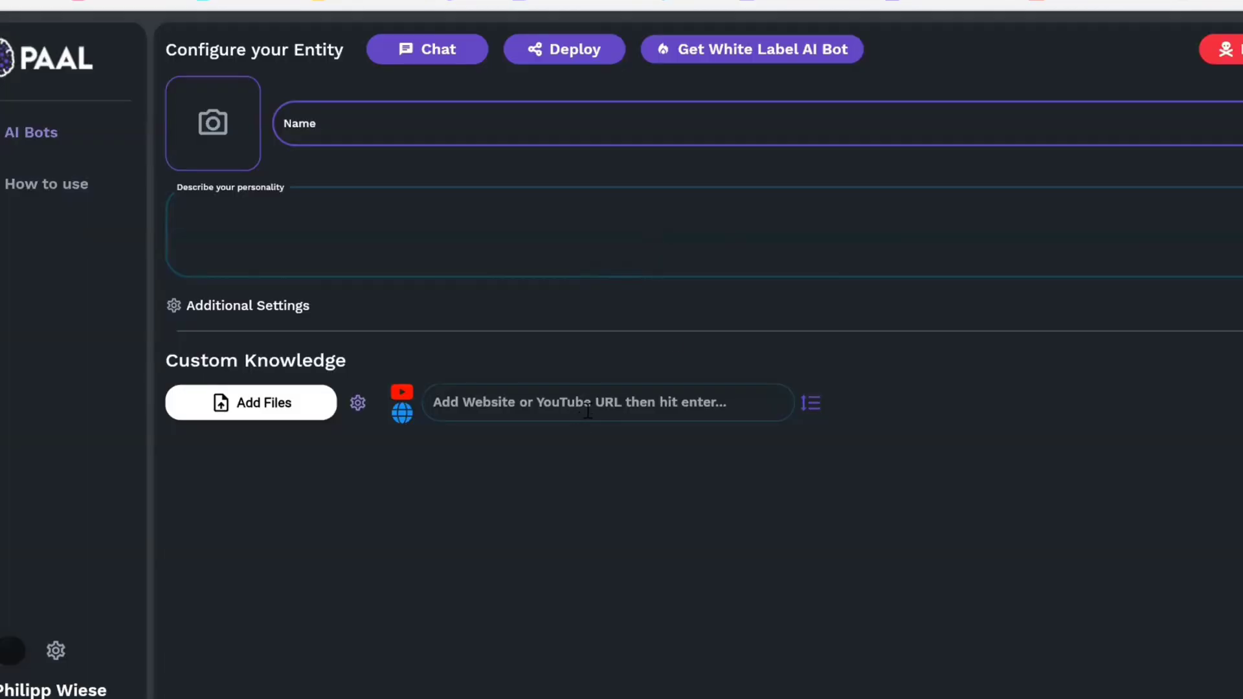
{"action": "left_click", "coordinate": [587, 408]}
{"action": "type", "text": "https://www.youtube.com/watch?v=zre6NHzUdl0"}
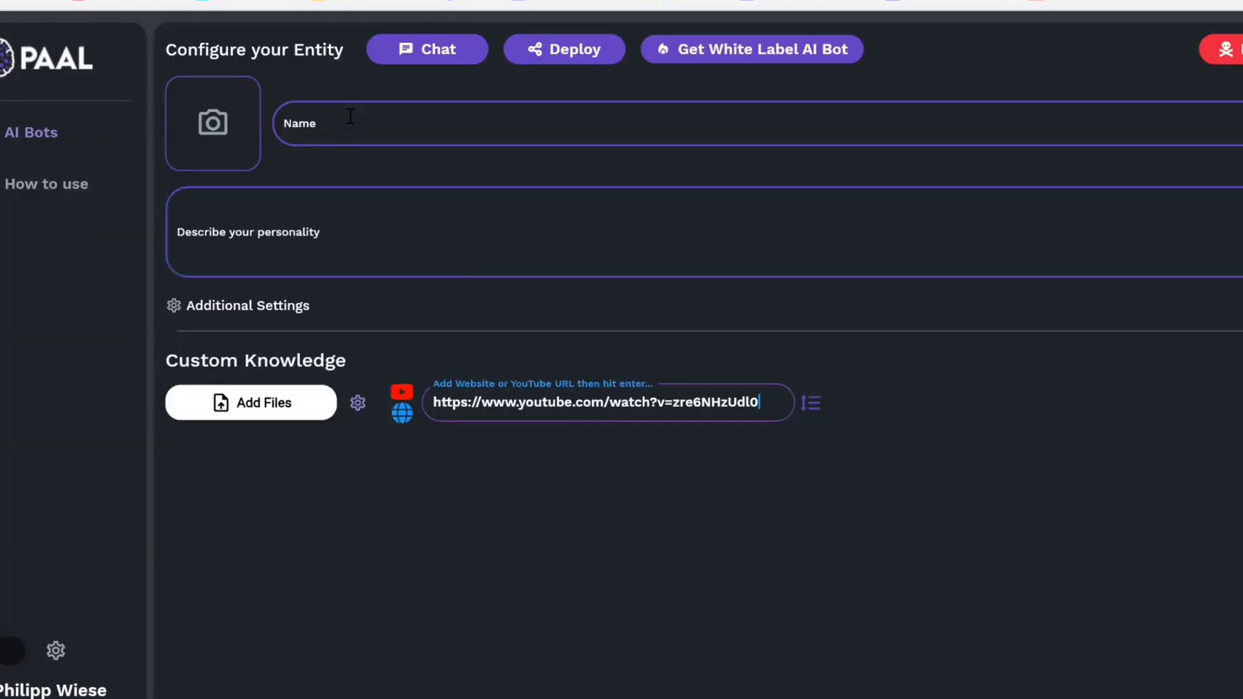
Name the bot testbot and describe its personality as "You goal is to provide the user with the best ai tools".
{"action": "left_click", "coordinate": [351, 120]}
{"action": "type", "text": "testbot"}
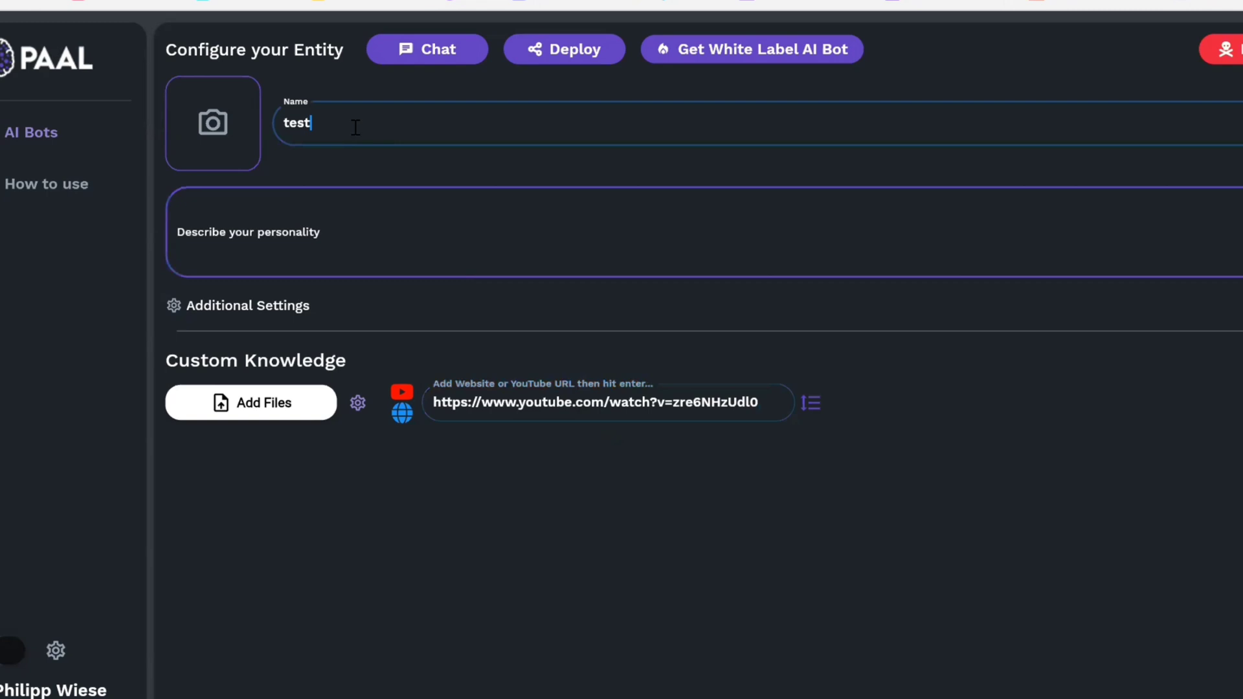
{"action": "left_click", "coordinate": [343, 235]}
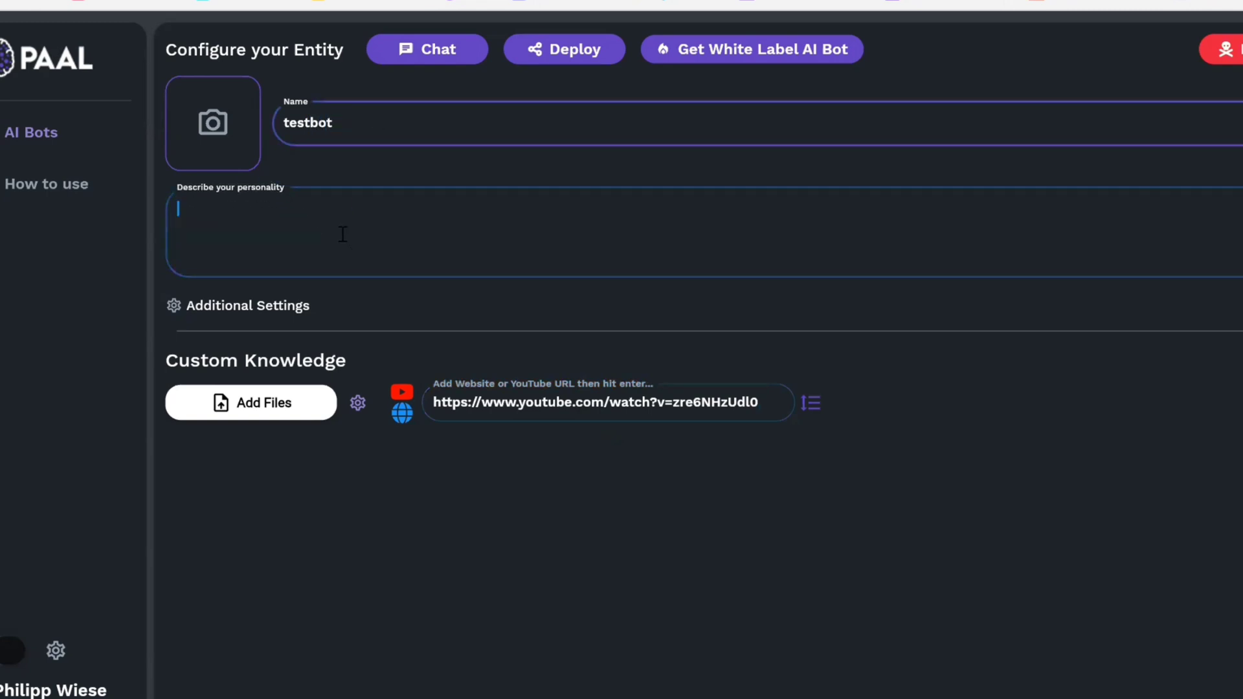
{"action": "type", "text": "You goal is to pro"}
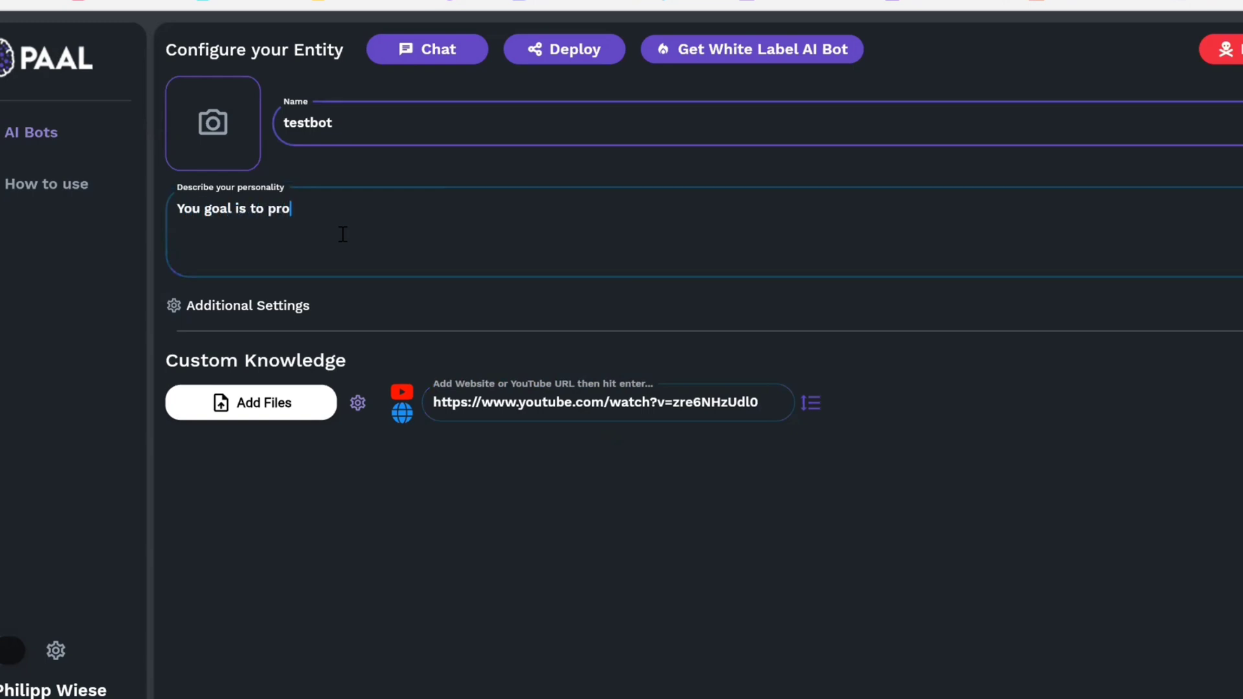
{"action": "type", "text": "vide the user with the best"}
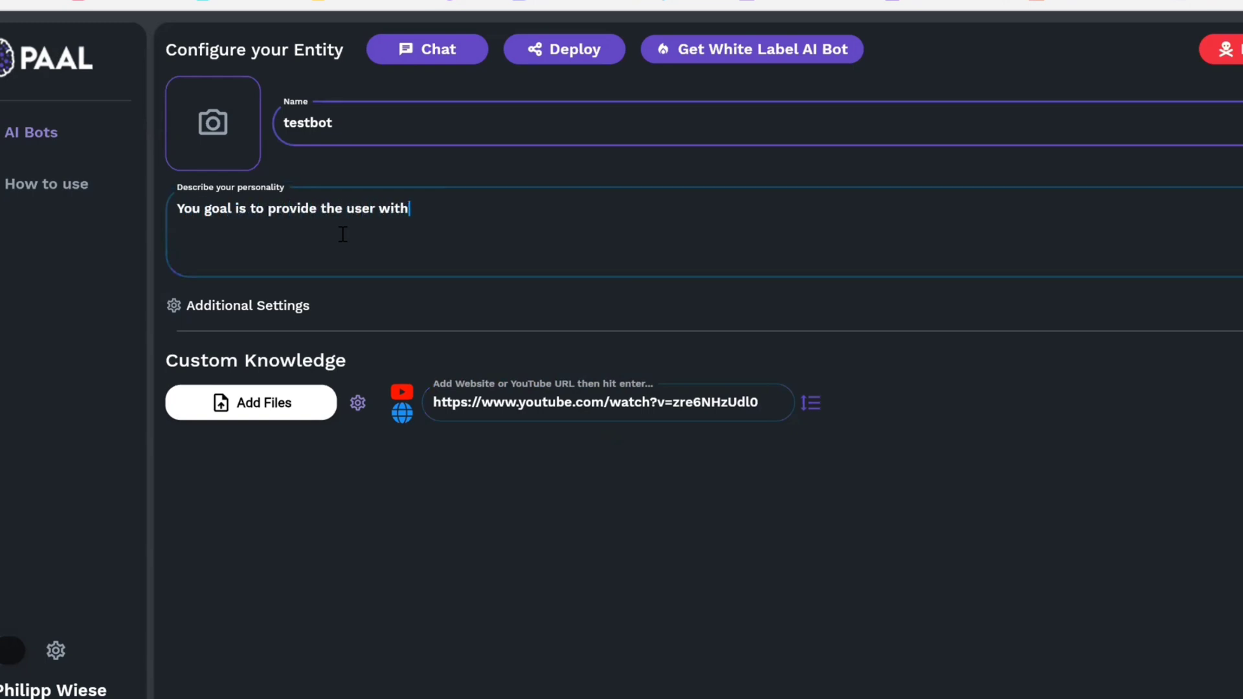
{"action": "type", "text": " ai tools"}
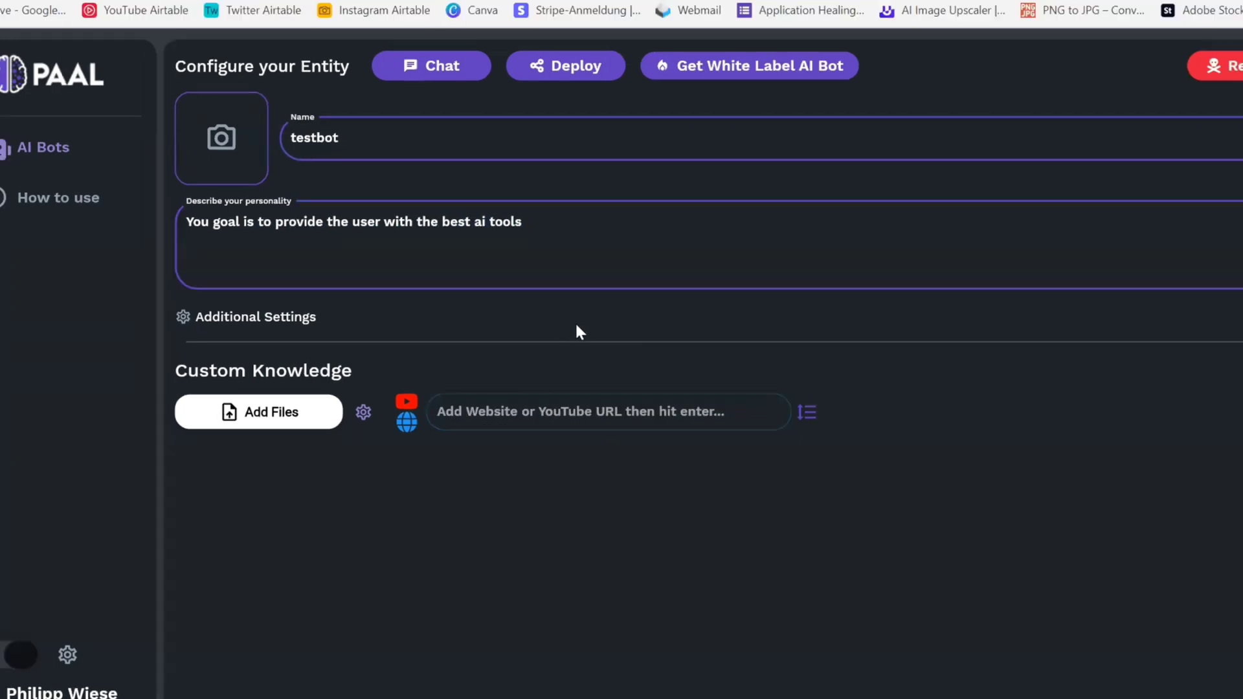
Configure the bot's additional settings with the gpt-4 engine and Broad Knowledge.
{"action": "left_click", "coordinate": [234, 318]}
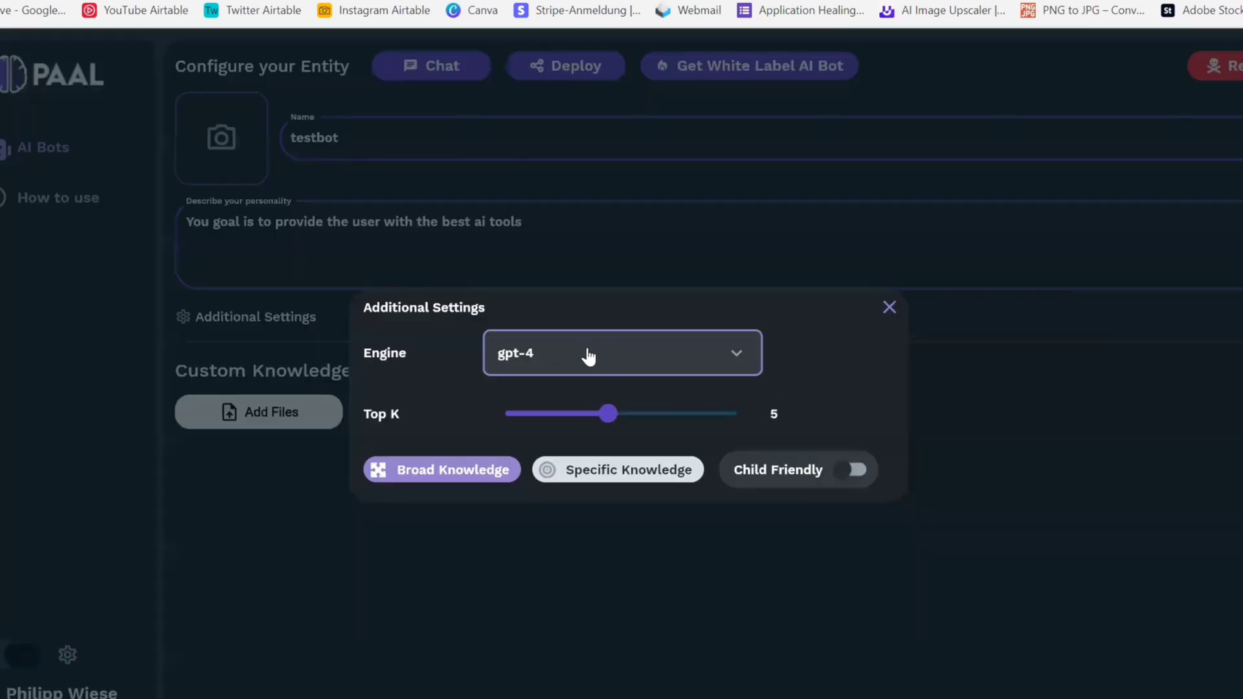
{"action": "left_click", "coordinate": [588, 356]}
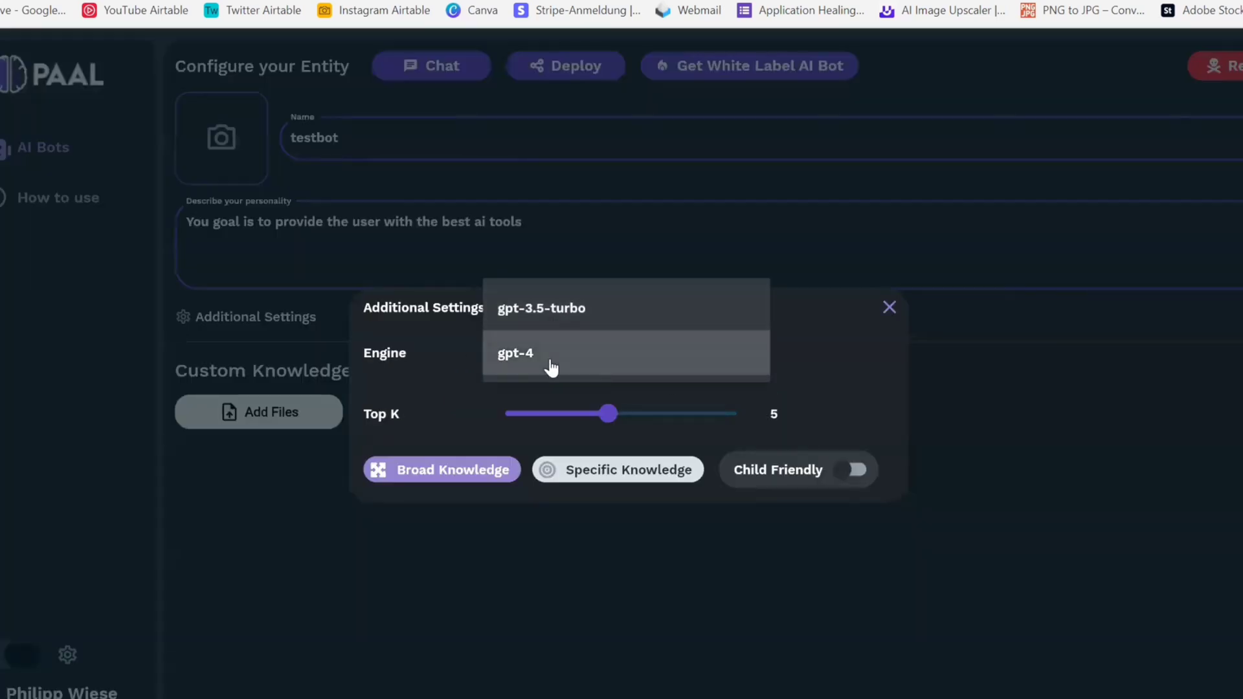
{"action": "left_click", "coordinate": [551, 362]}
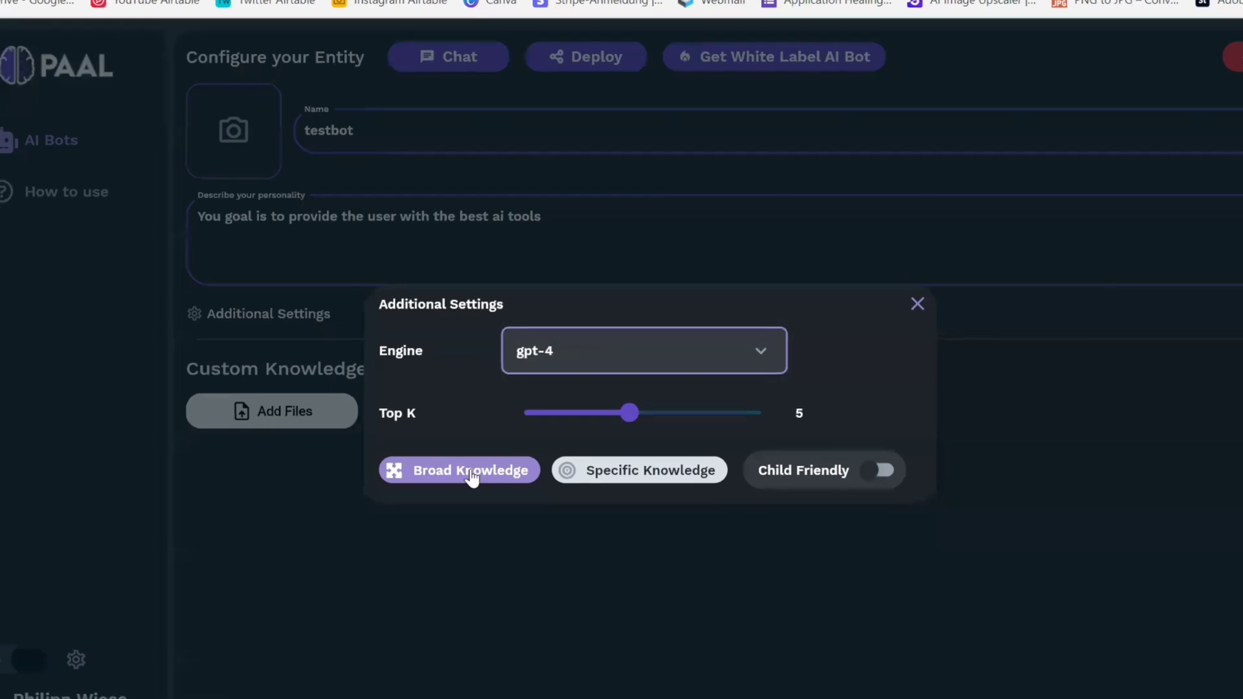
{"action": "mouse_move", "coordinate": [455, 470]}
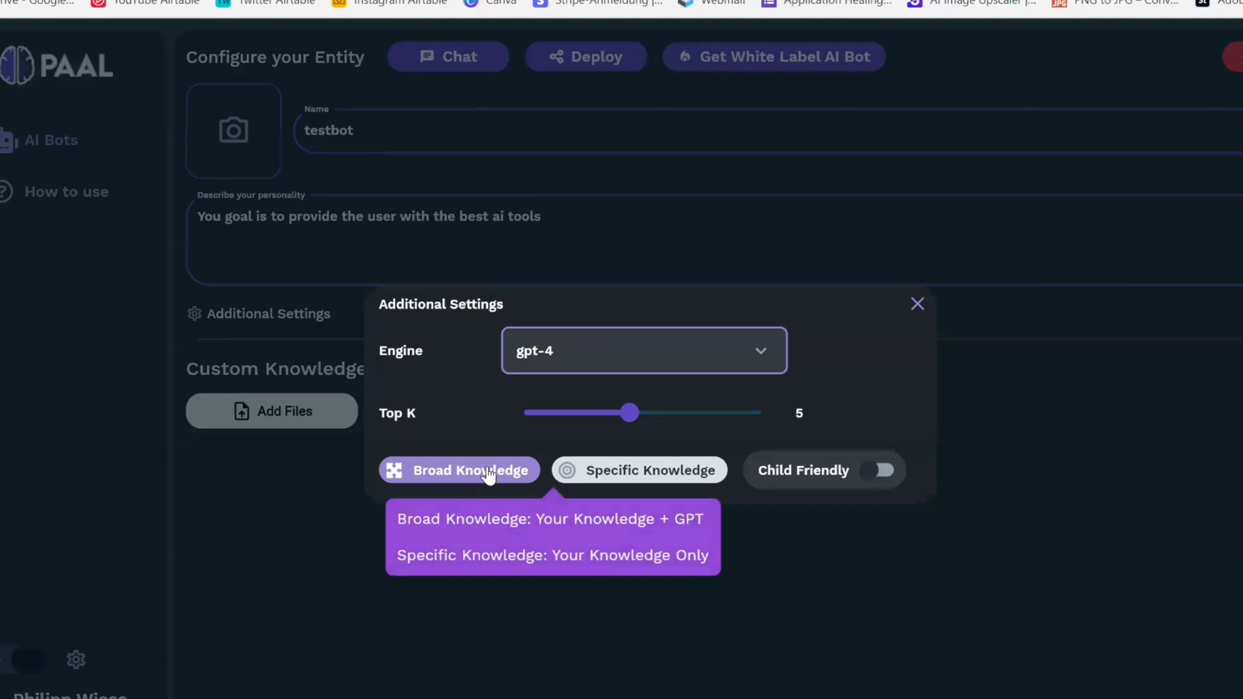
{"action": "left_click", "coordinate": [619, 478]}
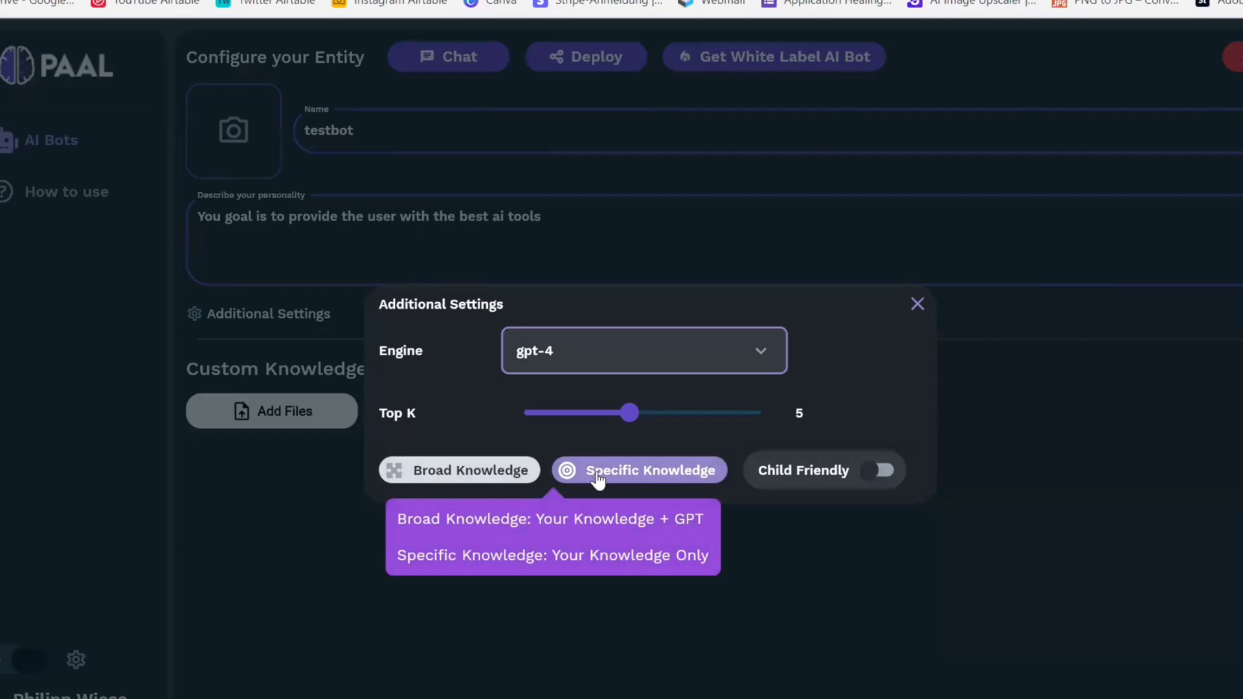
{"action": "left_click", "coordinate": [447, 473]}
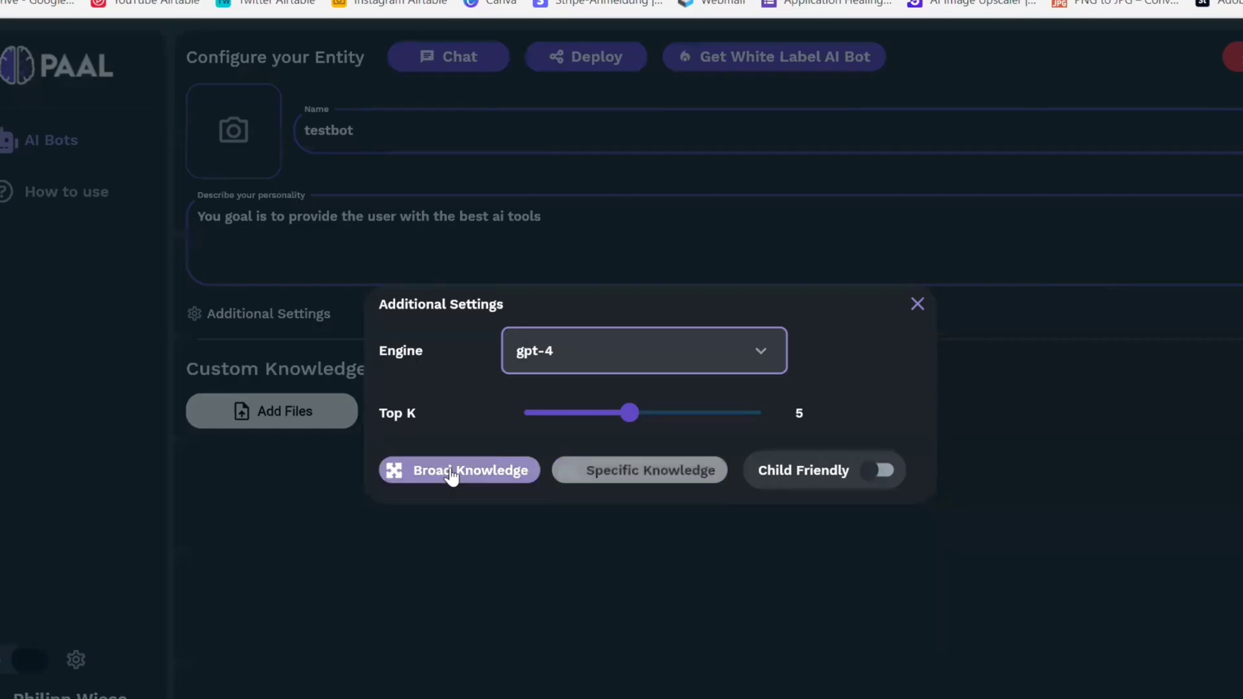
{"action": "left_click", "coordinate": [916, 305]}
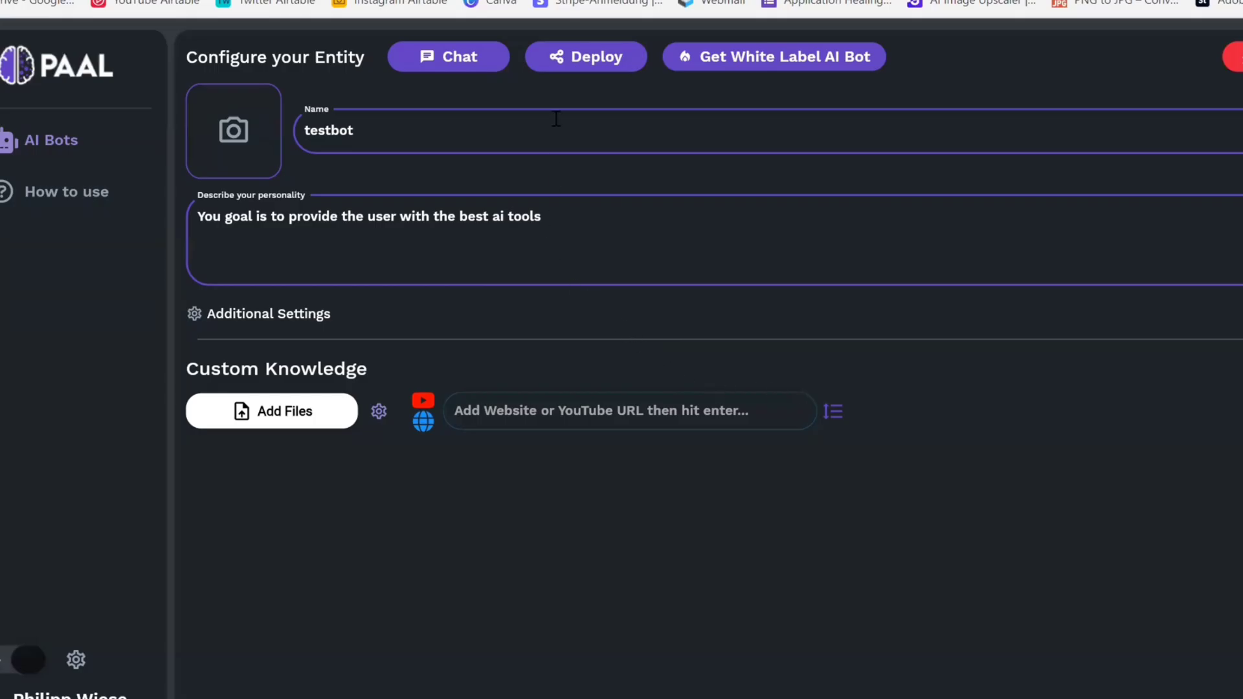
Open the deployment options for testbot.
{"action": "left_click", "coordinate": [581, 57]}
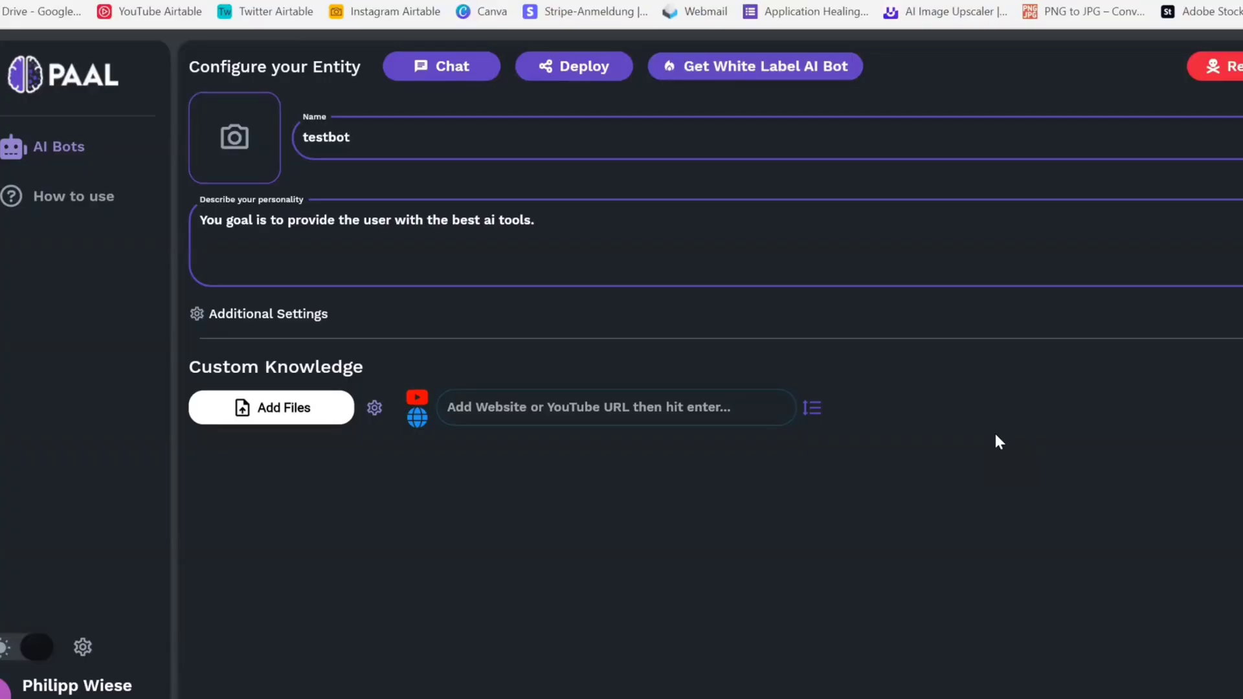
{"action": "left_click", "coordinate": [599, 405]}
{"action": "type", "text": "https://www.youtube.com/watch?v=zre6NHzUdl0"}
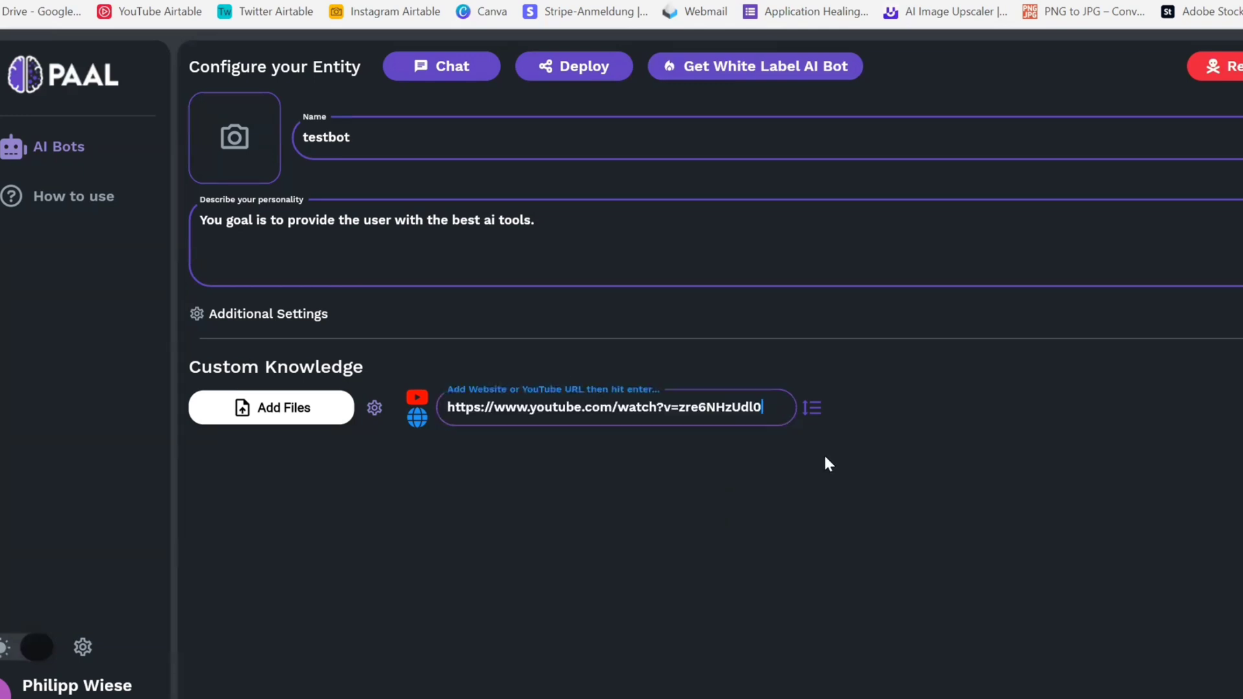
{"action": "left_click", "coordinate": [813, 411]}
{"action": "left_click", "coordinate": [501, 211]}
{"action": "type", "text": "https://www.youtube.com/watch?v=zre6NHzUdl0"}
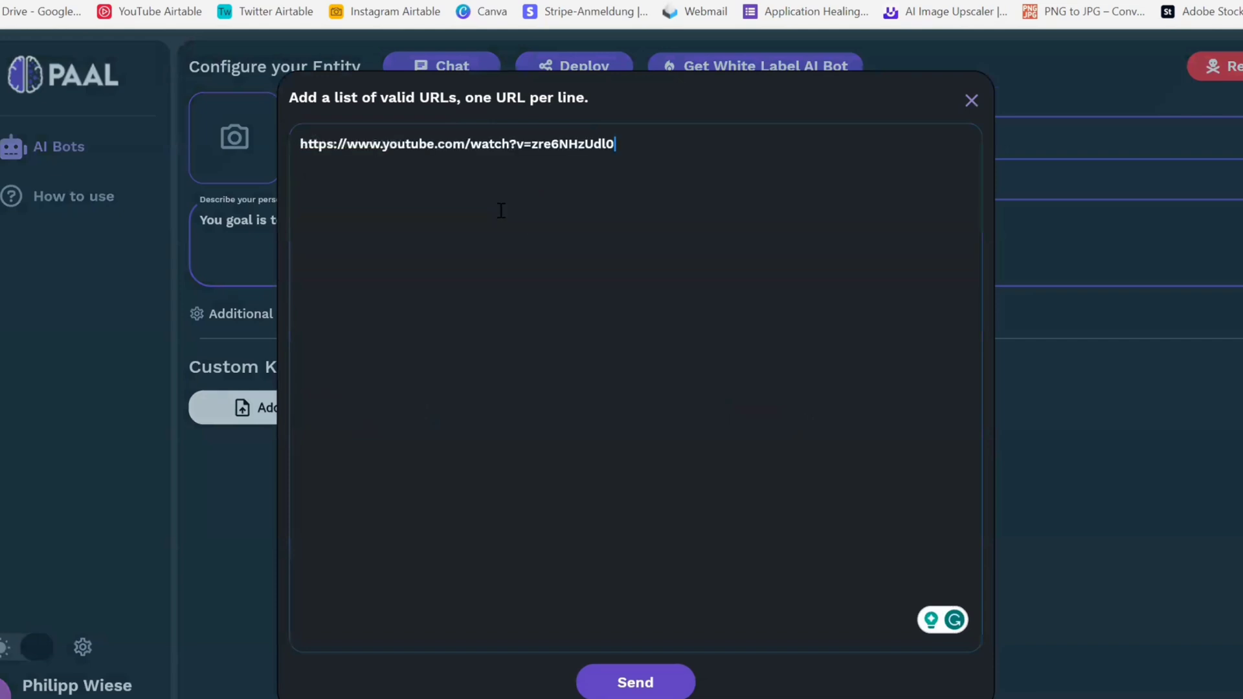
{"action": "left_click", "coordinate": [624, 682]}
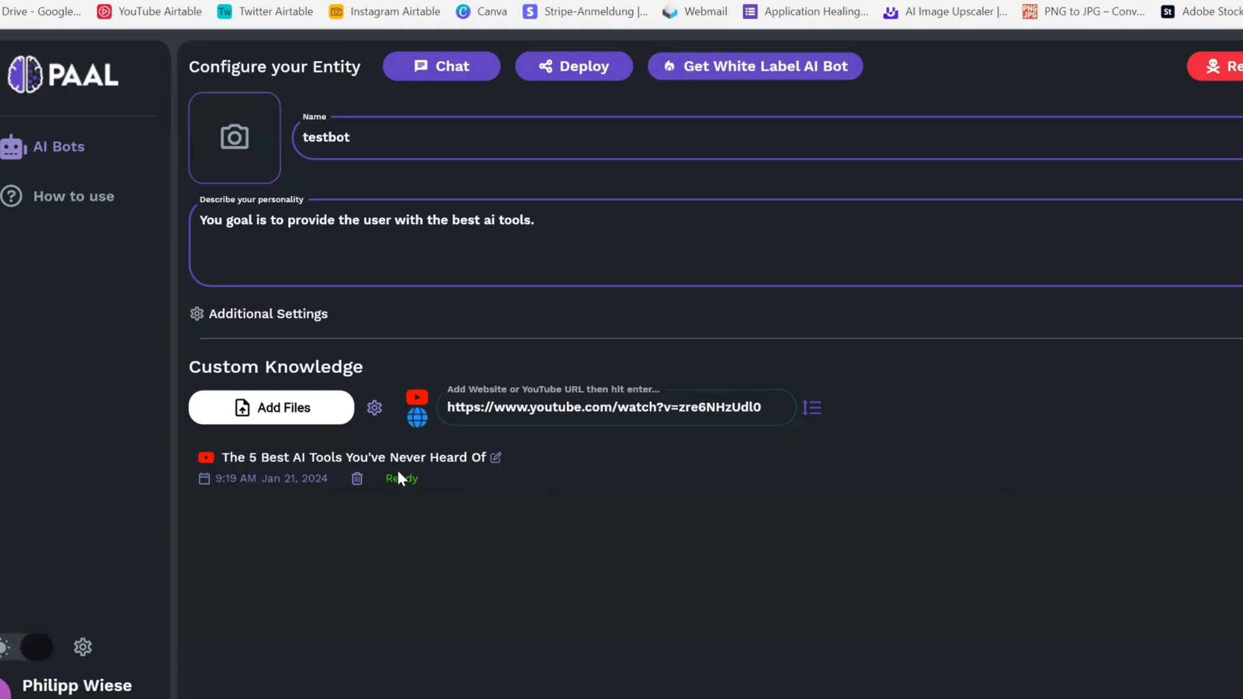
Ask testbot "what are the 5 best ai tools" in its chat.
{"action": "left_click", "coordinate": [455, 77]}
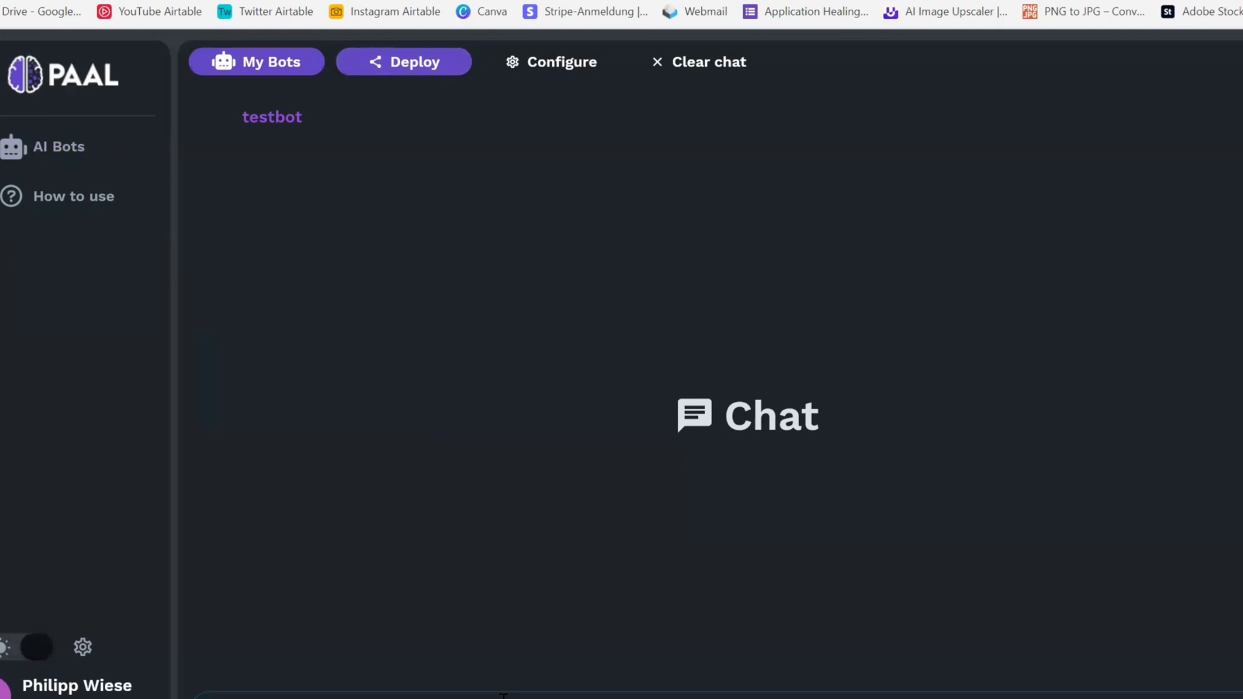
{"action": "key", "text": "Return"}
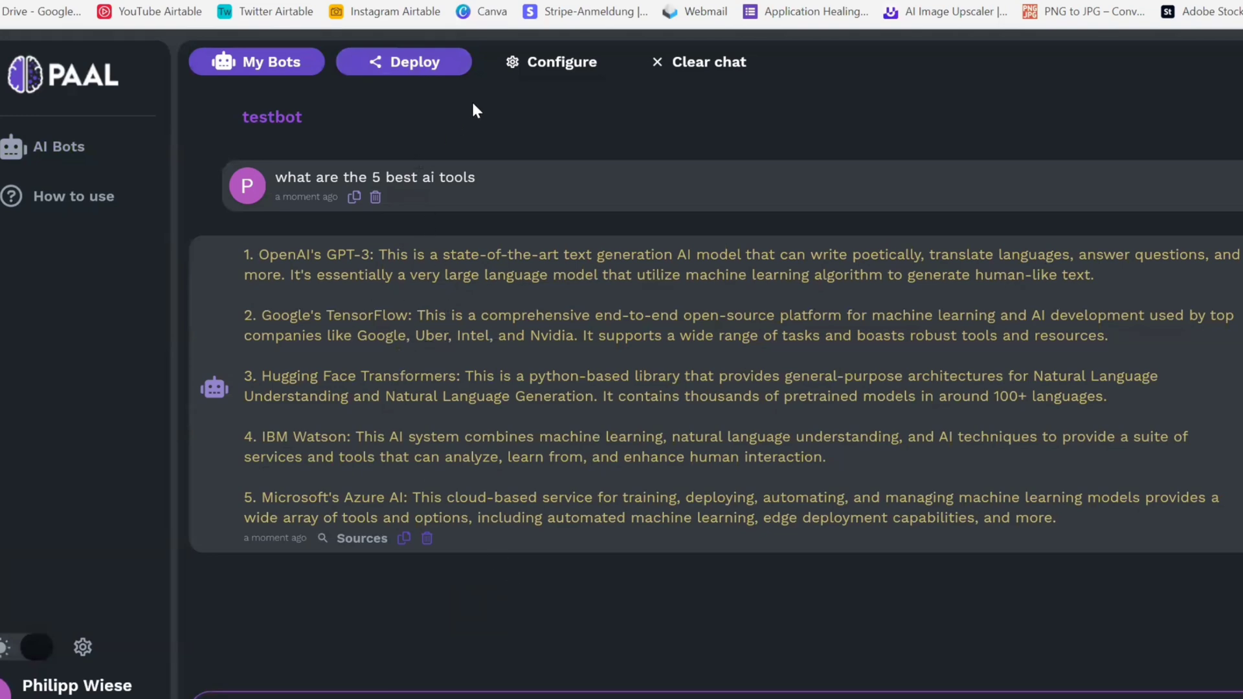
Extend testbot's personality description with the sentence "Always refer to the custom knowledge first".
{"action": "left_click", "coordinate": [547, 73]}
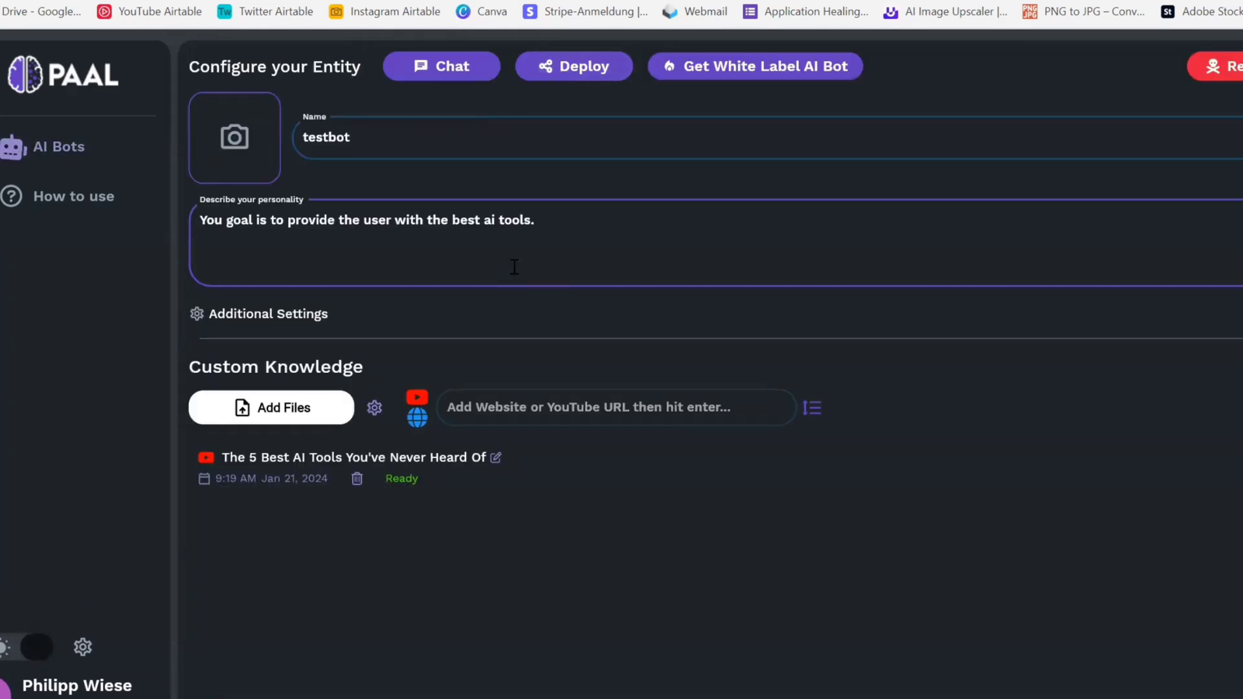
{"action": "left_click_drag", "start_coordinate": [570, 226], "coordinate": [204, 221]}
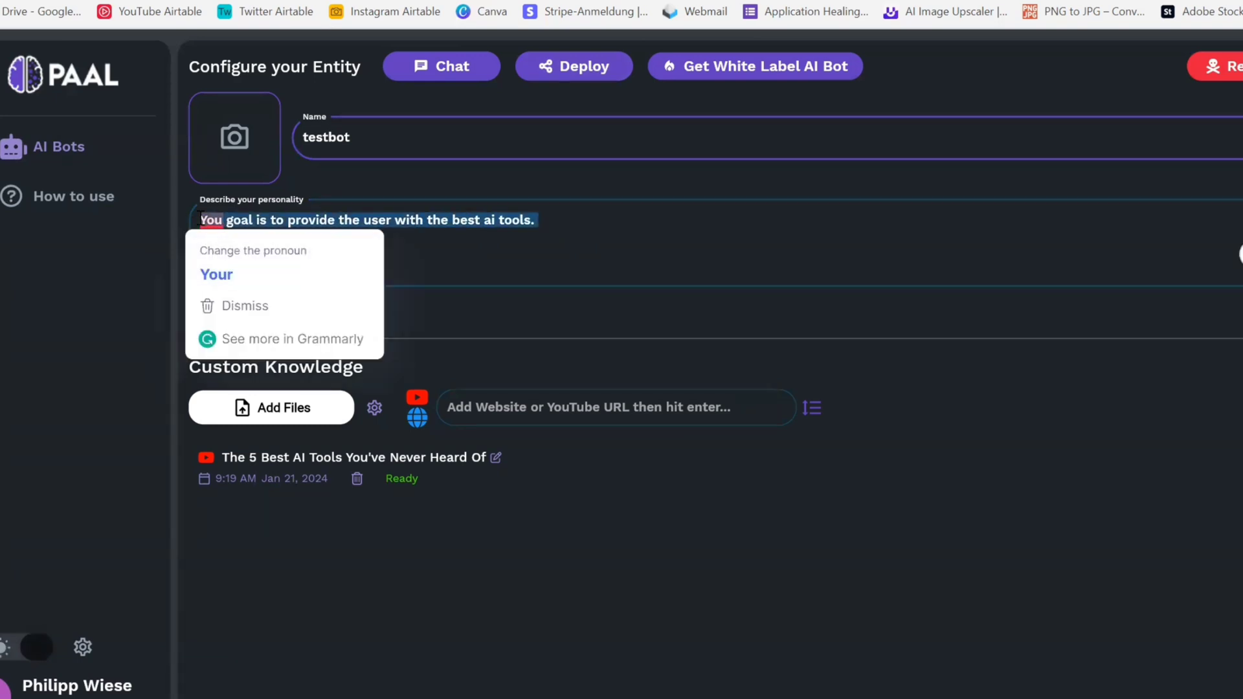
{"action": "left_click", "coordinate": [590, 222]}
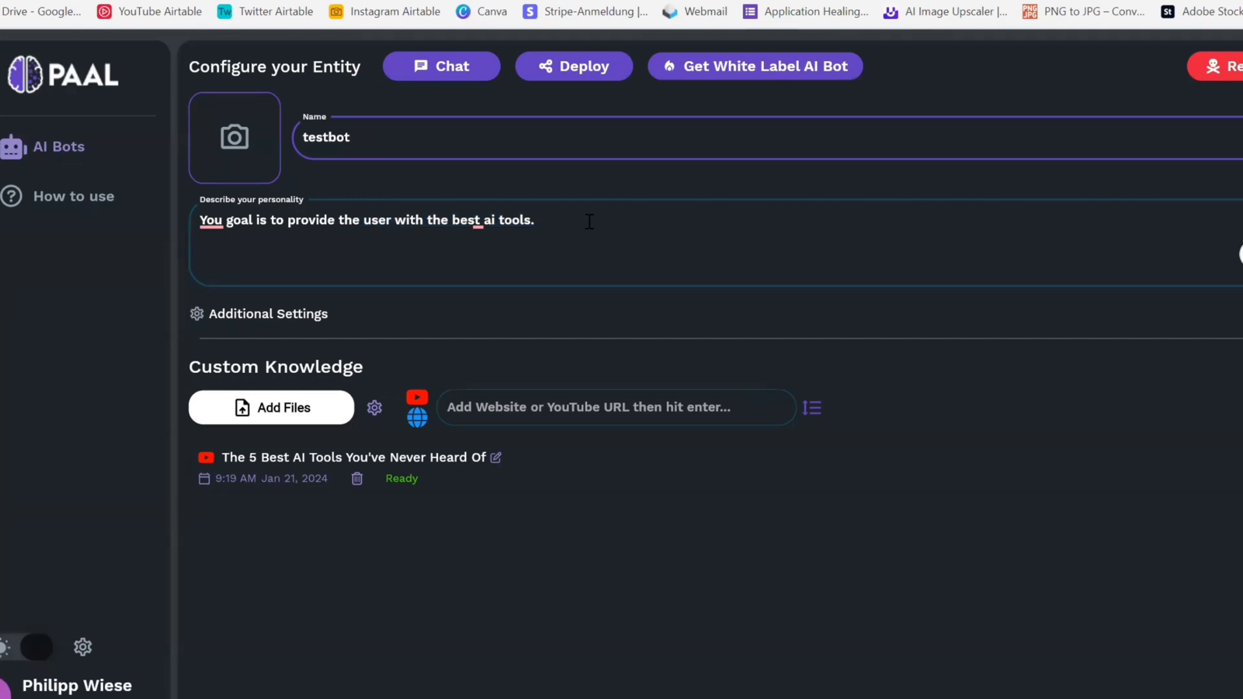
{"action": "type", "text": "Always refer to the cust"}
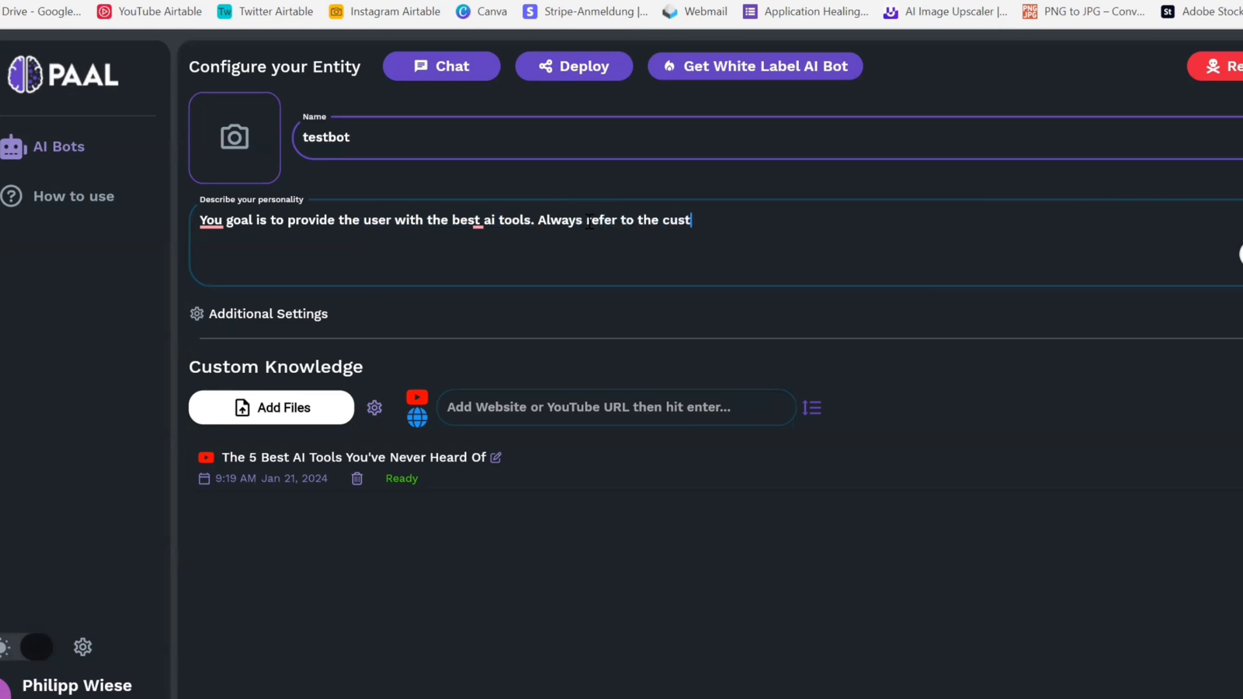
{"action": "type", "text": "om knowledge first"}
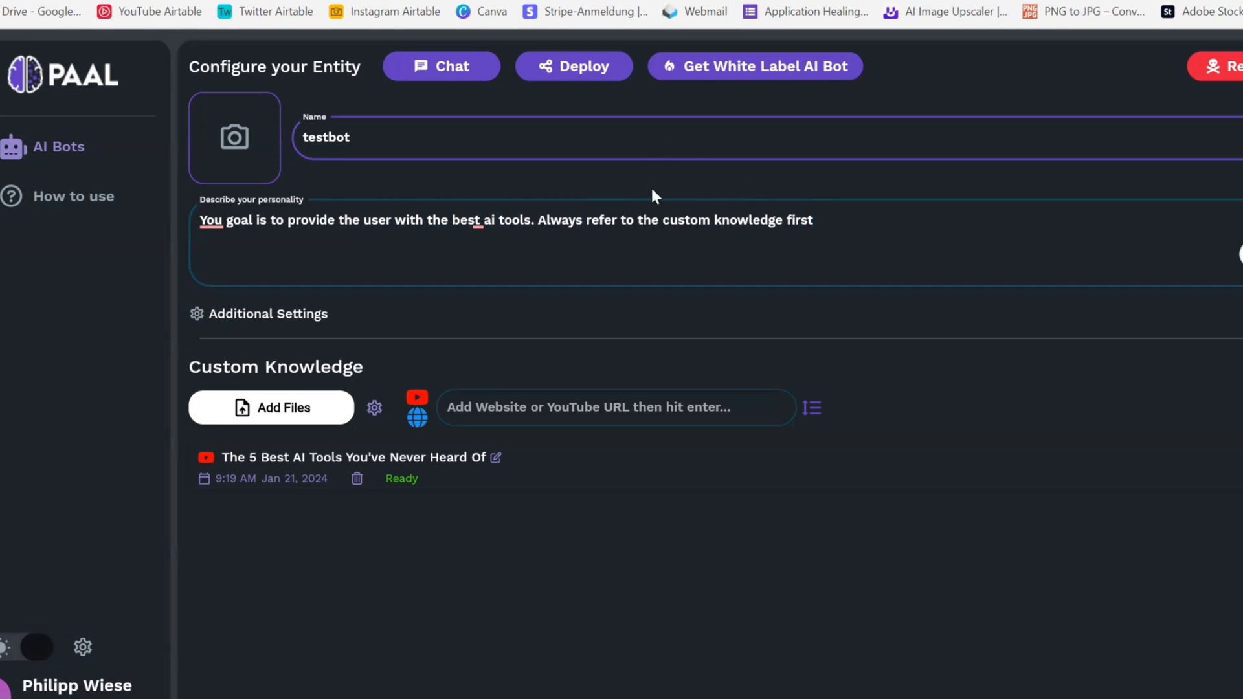
Return to testbot's chat and ask "what are the 5 best ai tools" again.
{"action": "left_click", "coordinate": [456, 69]}
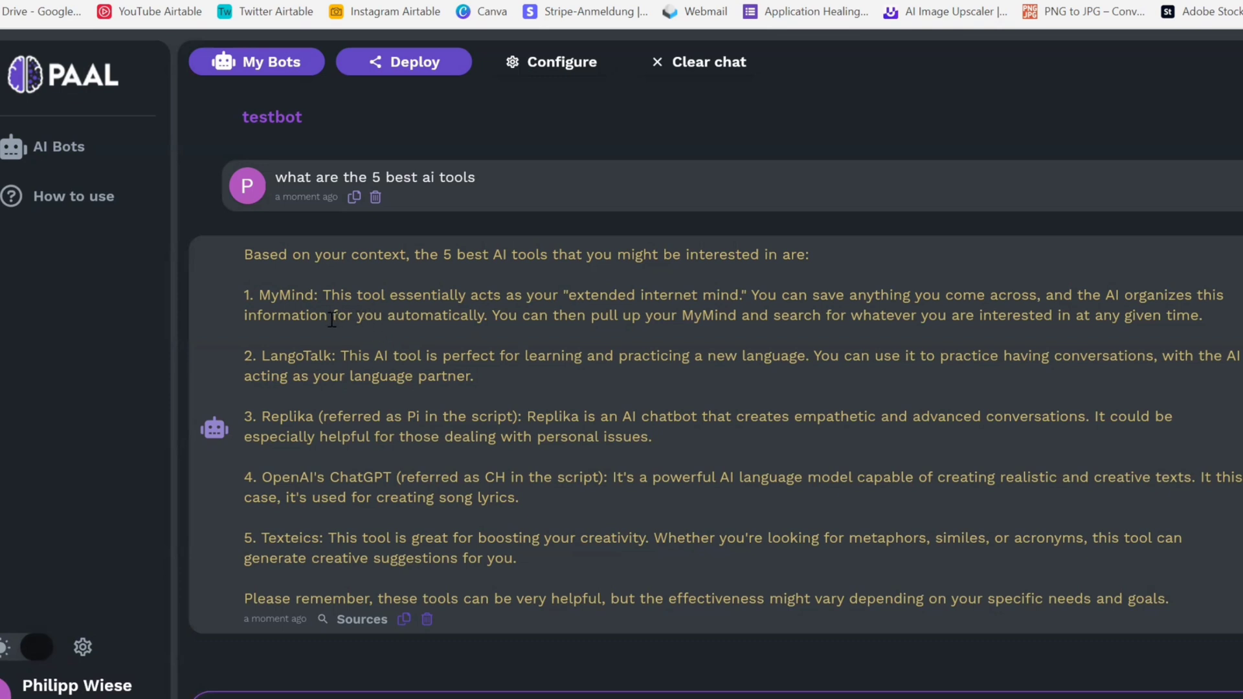
Examine the AI tools named in the bot's new answer, checking the fourth entry and its described use closely.
{"action": "left_click_drag", "start_coordinate": [260, 294], "coordinate": [303, 298]}
{"action": "left_click_drag", "start_coordinate": [270, 355], "coordinate": [312, 355]}
{"action": "left_click_drag", "start_coordinate": [261, 414], "coordinate": [314, 415]}
{"action": "left_click_drag", "start_coordinate": [265, 477], "coordinate": [402, 477]}
{"action": "left_click_drag", "start_coordinate": [484, 477], "coordinate": [509, 479]}
{"action": "left_click_drag", "start_coordinate": [300, 477], "coordinate": [454, 479]}
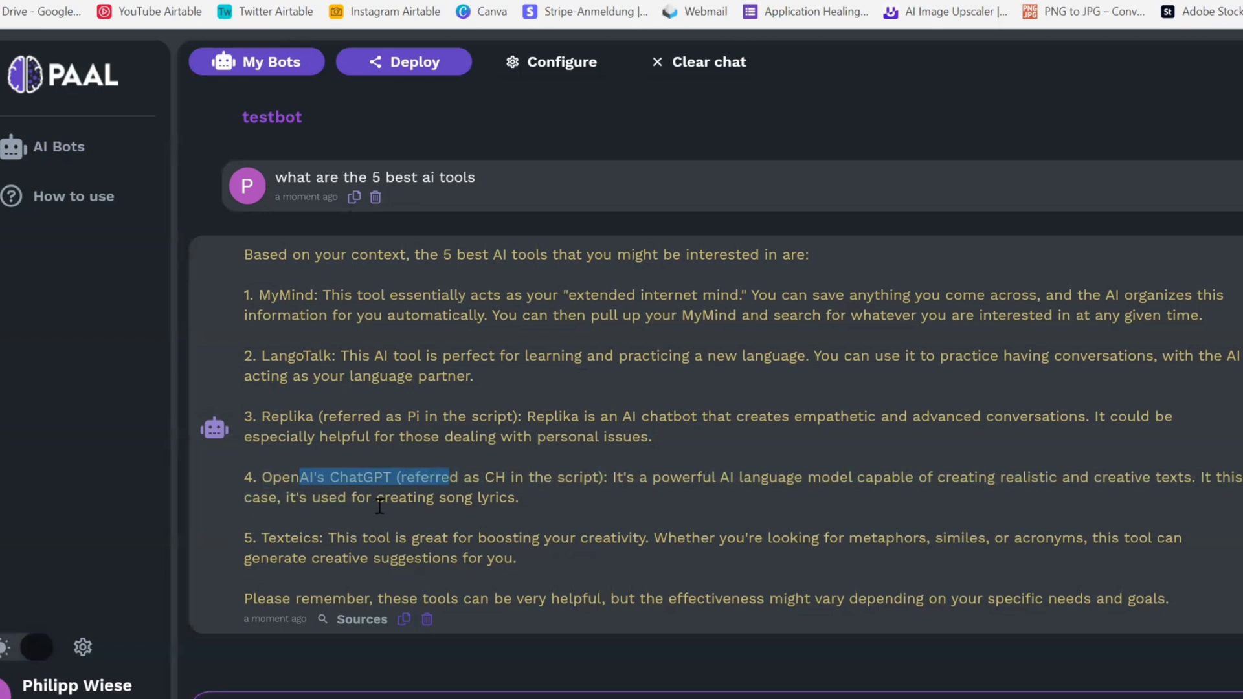
{"action": "left_click_drag", "start_coordinate": [376, 498], "coordinate": [529, 500]}
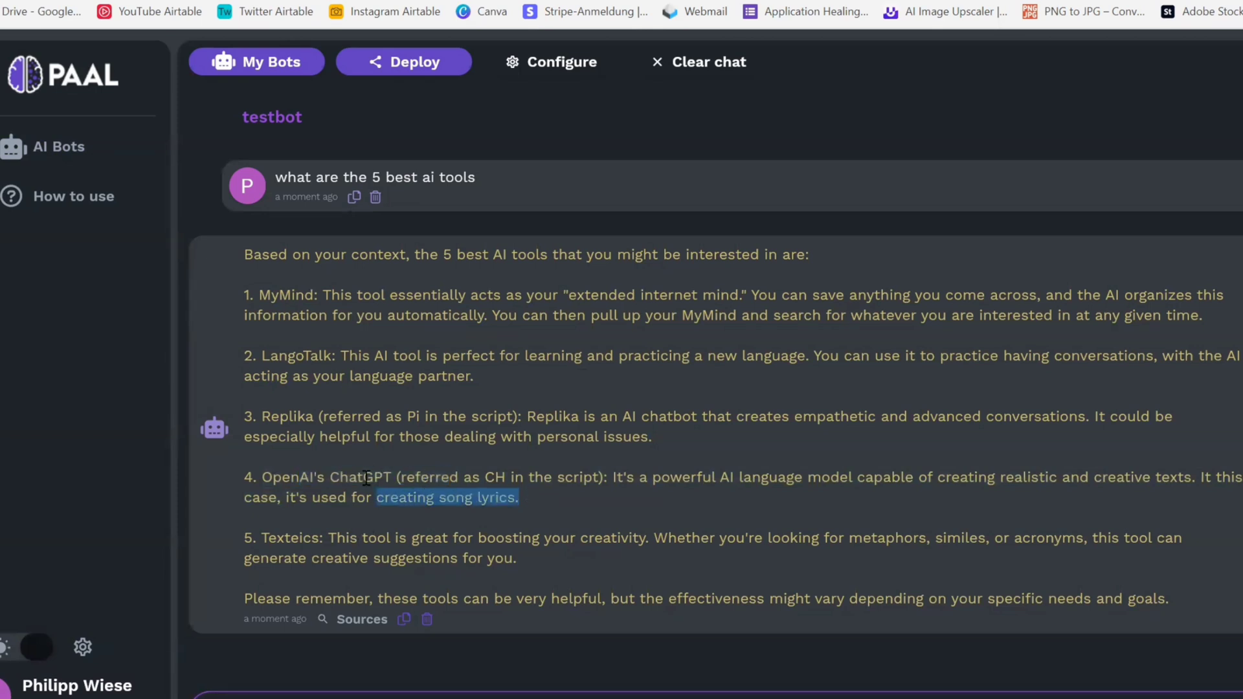
{"action": "left_click_drag", "start_coordinate": [262, 478], "coordinate": [398, 469]}
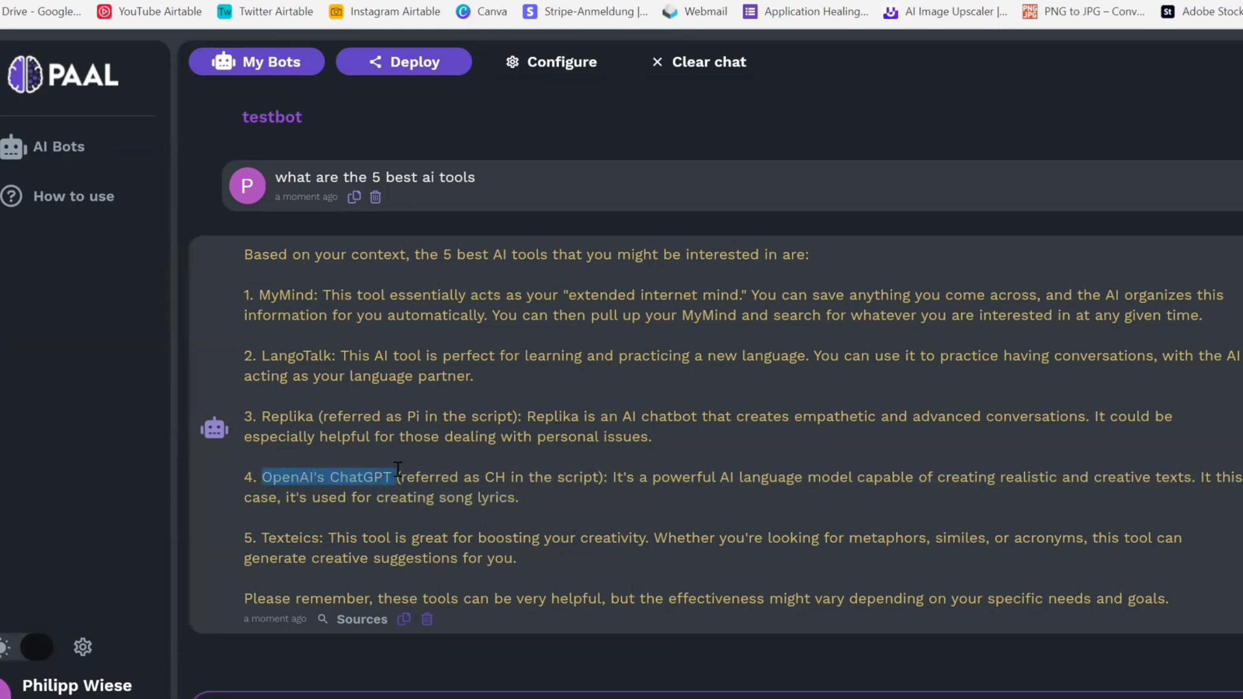
Check the names of the fourth and fifth tools in the bot's list of best AI tools.
{"action": "left_click_drag", "start_coordinate": [246, 478], "coordinate": [605, 479]}
{"action": "left_click", "coordinate": [562, 489]}
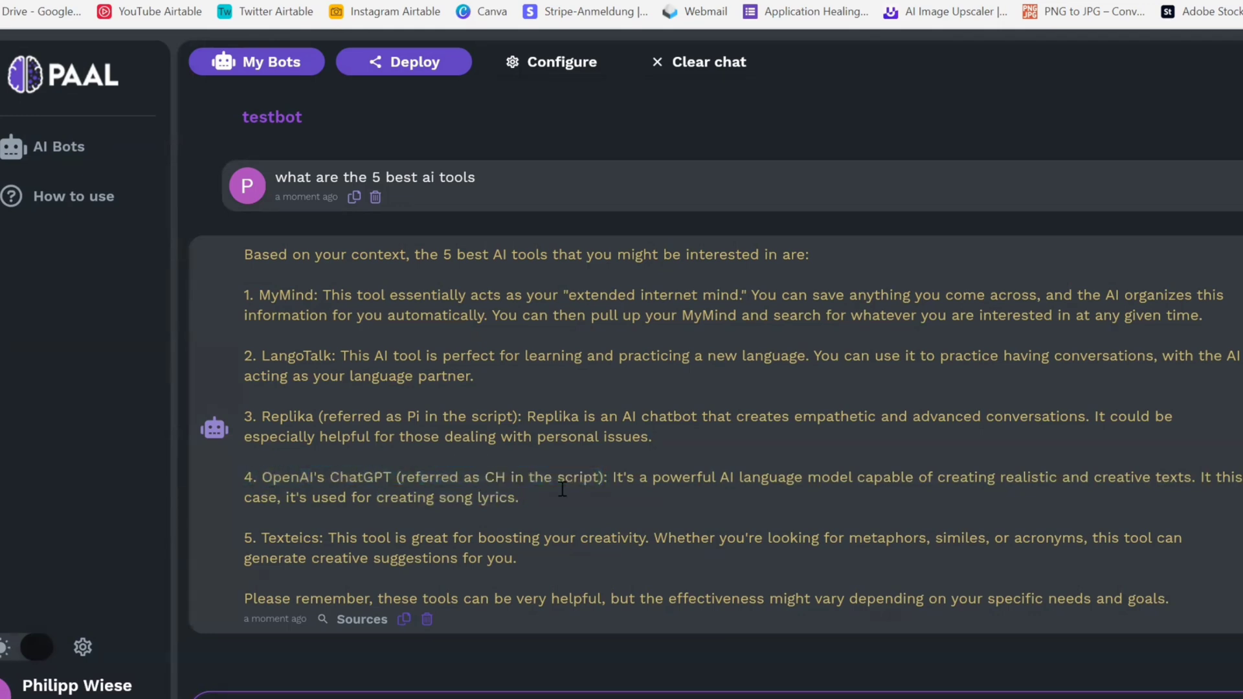
{"action": "left_click_drag", "start_coordinate": [261, 538], "coordinate": [336, 536]}
{"action": "left_click", "coordinate": [363, 543]}
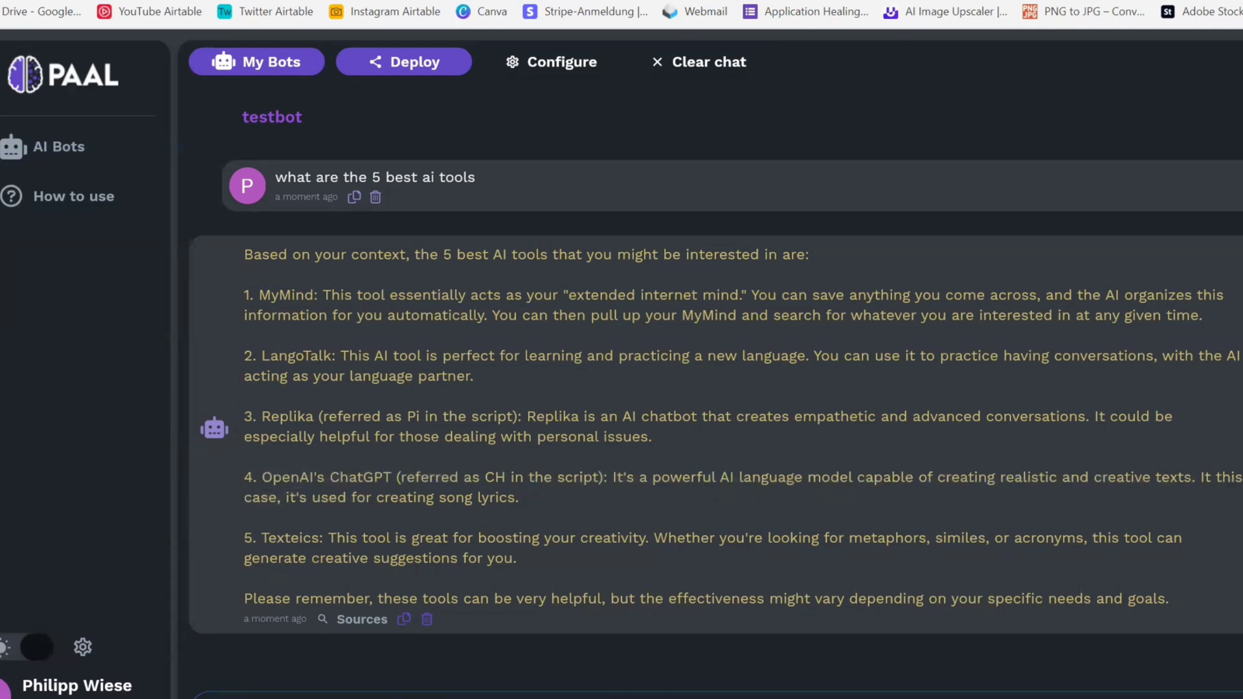
Ask testbot "what can you do with mymind" and read through its whole answer.
{"action": "key", "text": "Return"}
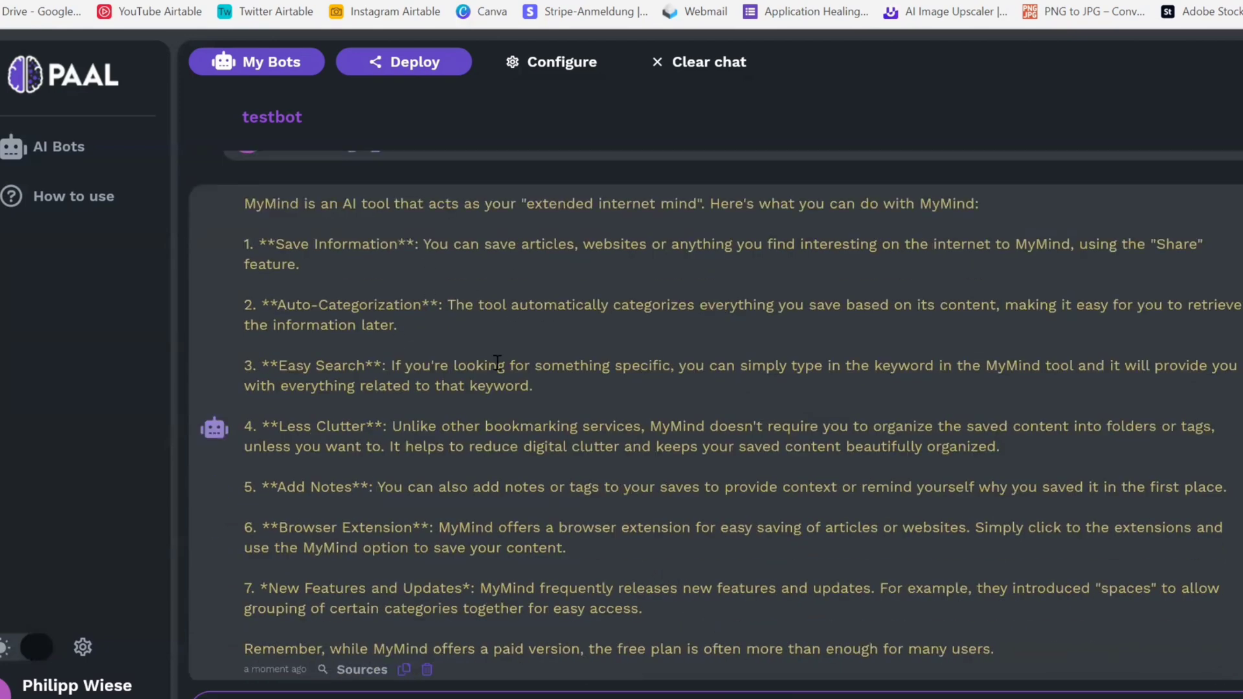
{"action": "scroll", "coordinate": [505, 366], "scroll_direction": "down", "scroll_amount": 1}
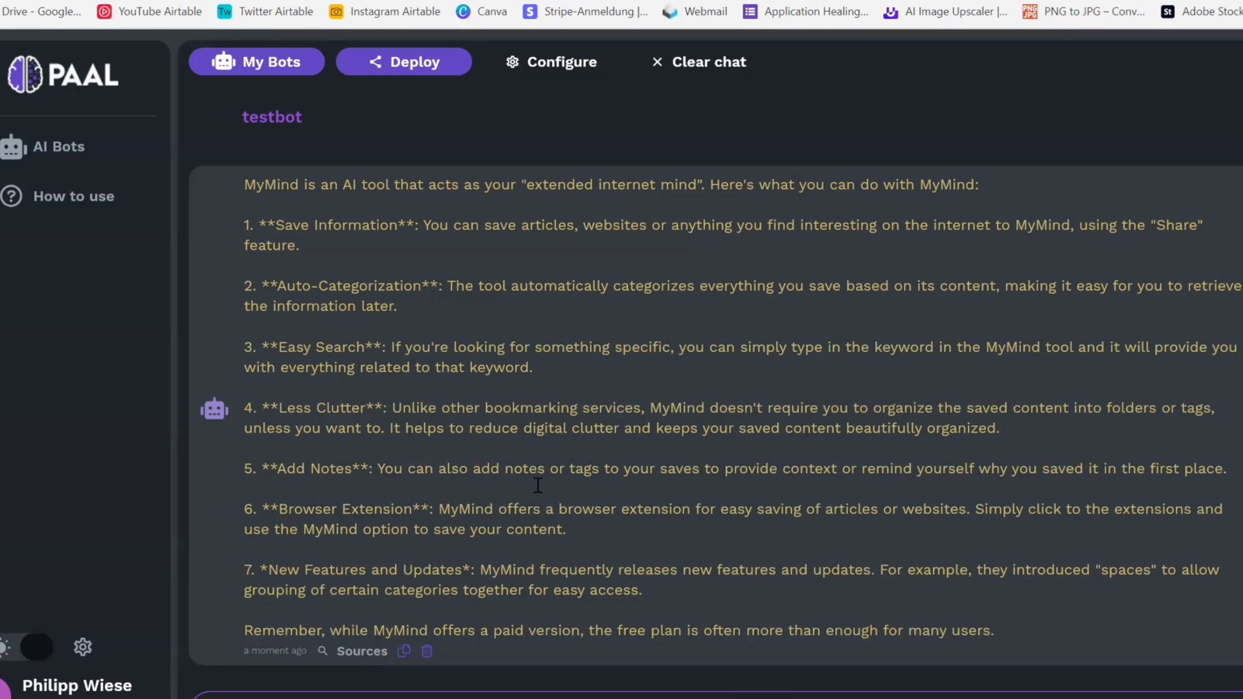
{"action": "scroll", "coordinate": [529, 504], "scroll_direction": "up", "scroll_amount": 6}
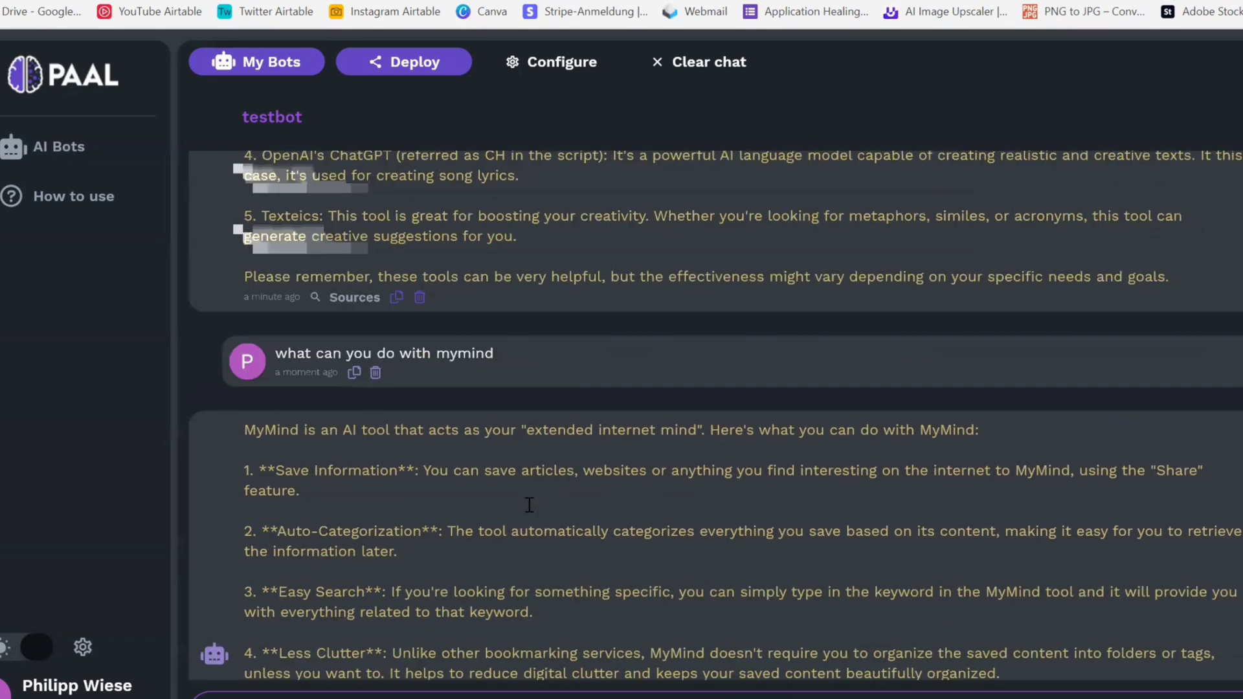
{"action": "scroll", "coordinate": [555, 444], "scroll_direction": "down", "scroll_amount": 6}
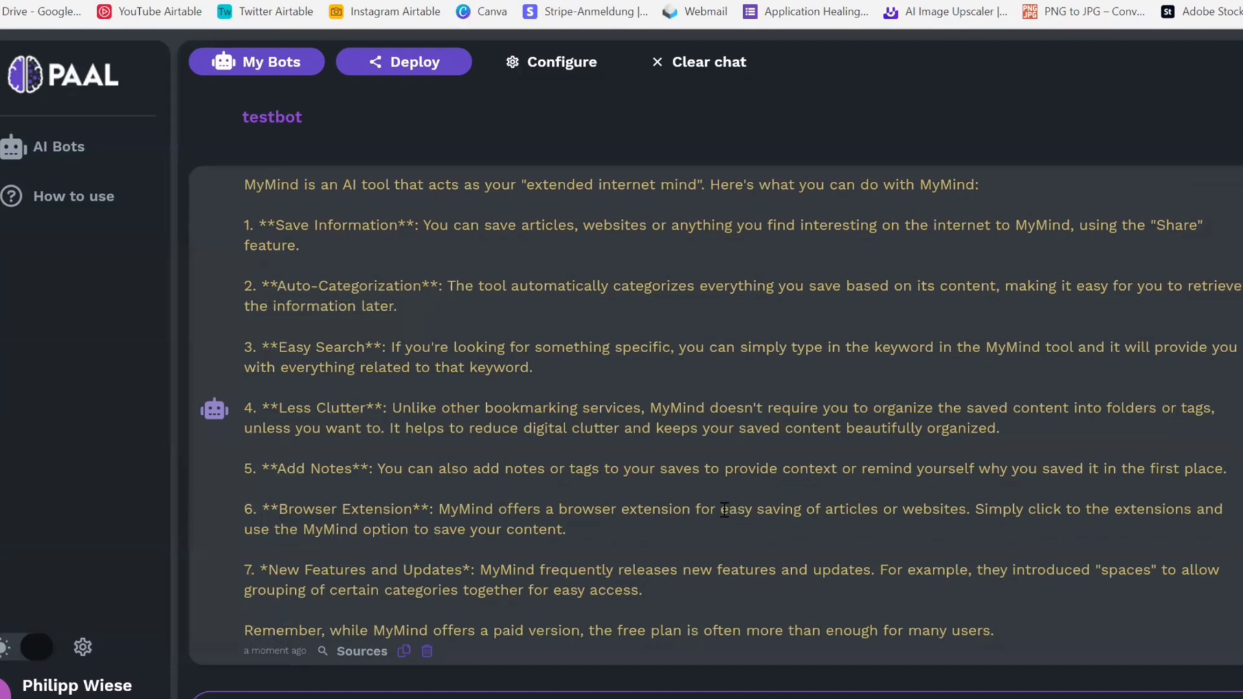
{"action": "scroll", "coordinate": [631, 476], "scroll_direction": "up", "scroll_amount": 2}
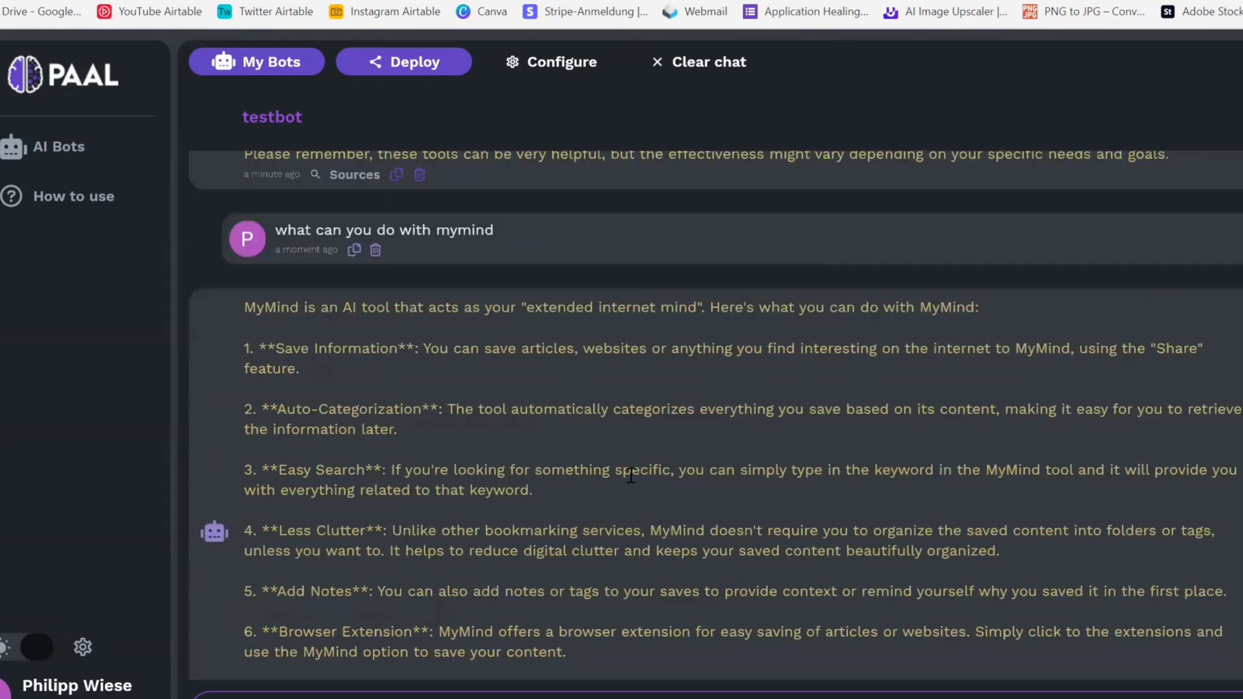
{"action": "scroll", "coordinate": [632, 475], "scroll_direction": "down", "scroll_amount": 2}
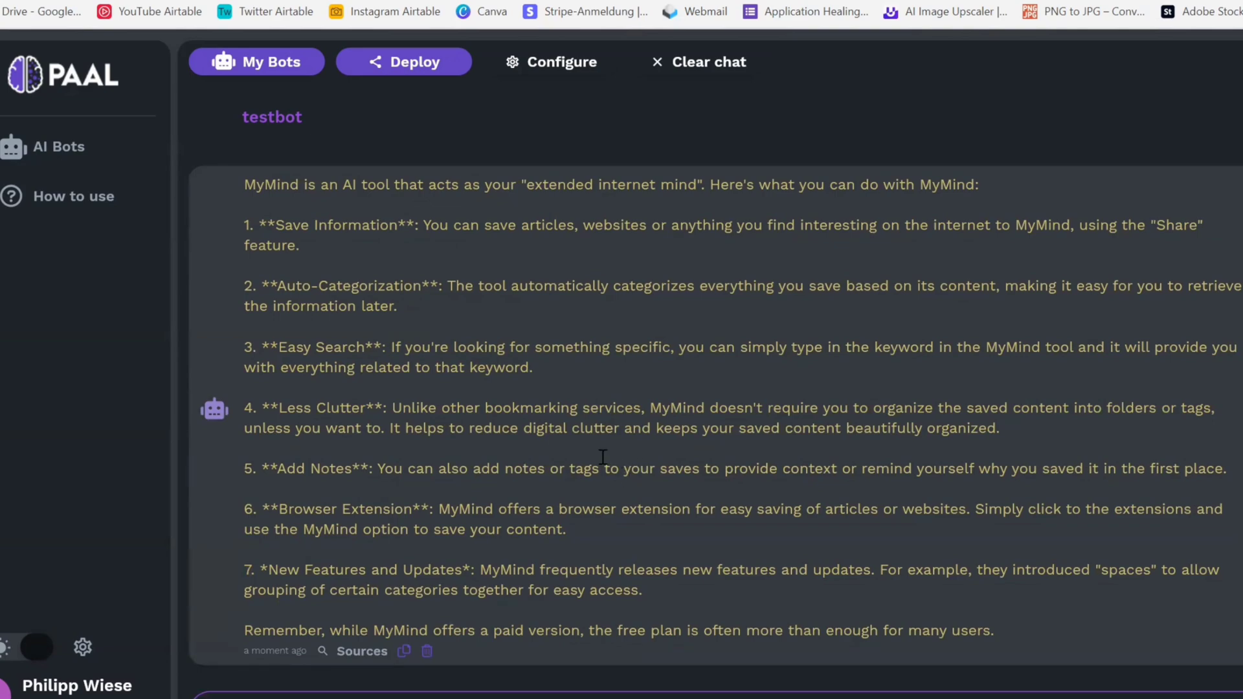
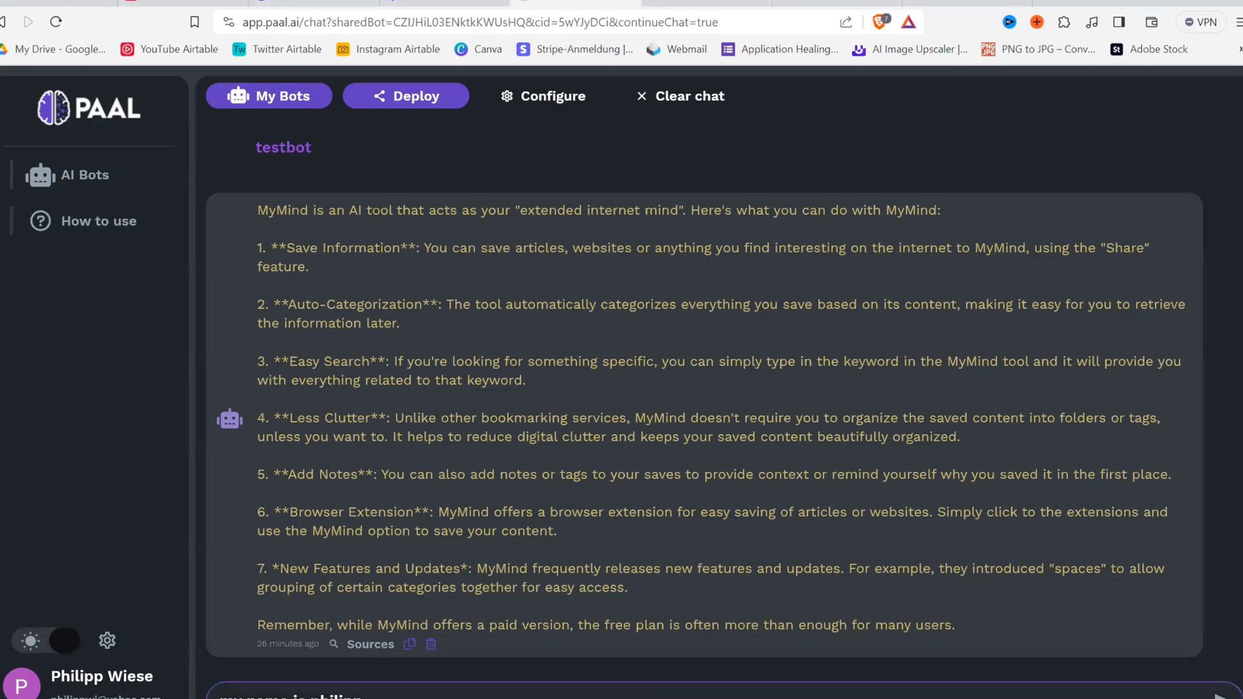
Tell testbot the user's first name, ask "what is my name" and check the reply for whether it remembers.
{"action": "key", "text": "Return"}
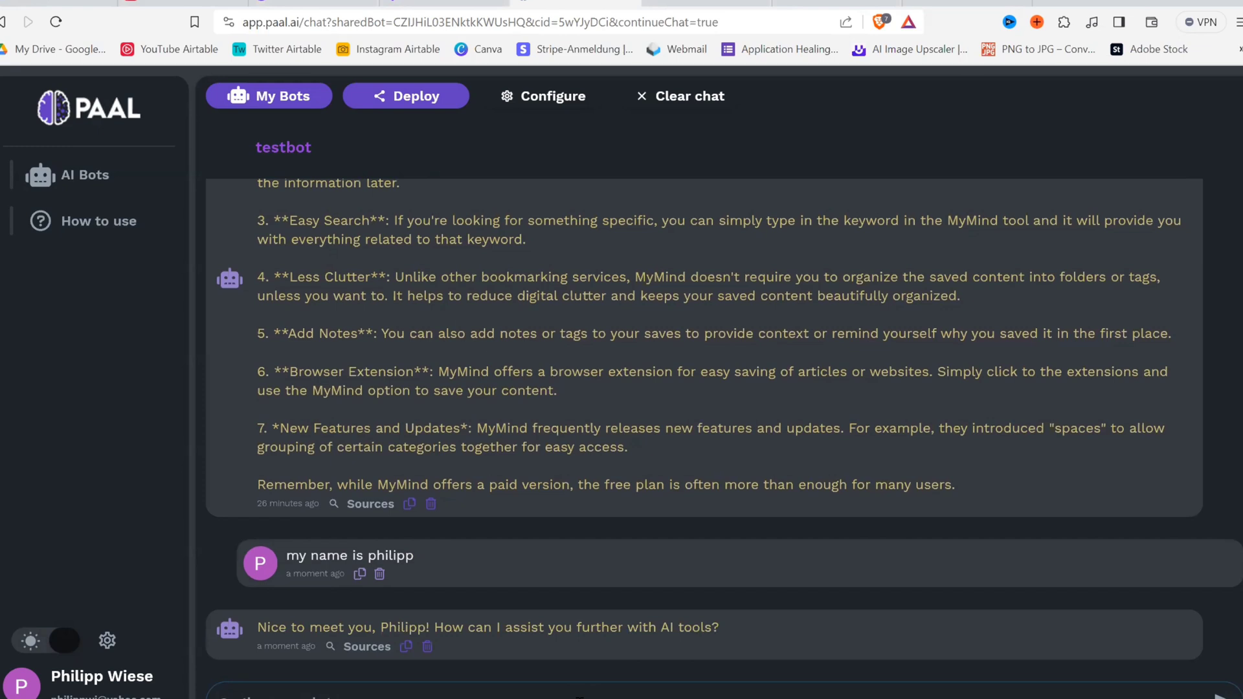
{"action": "type", "text": "what is my name"}
{"action": "key", "text": "Return"}
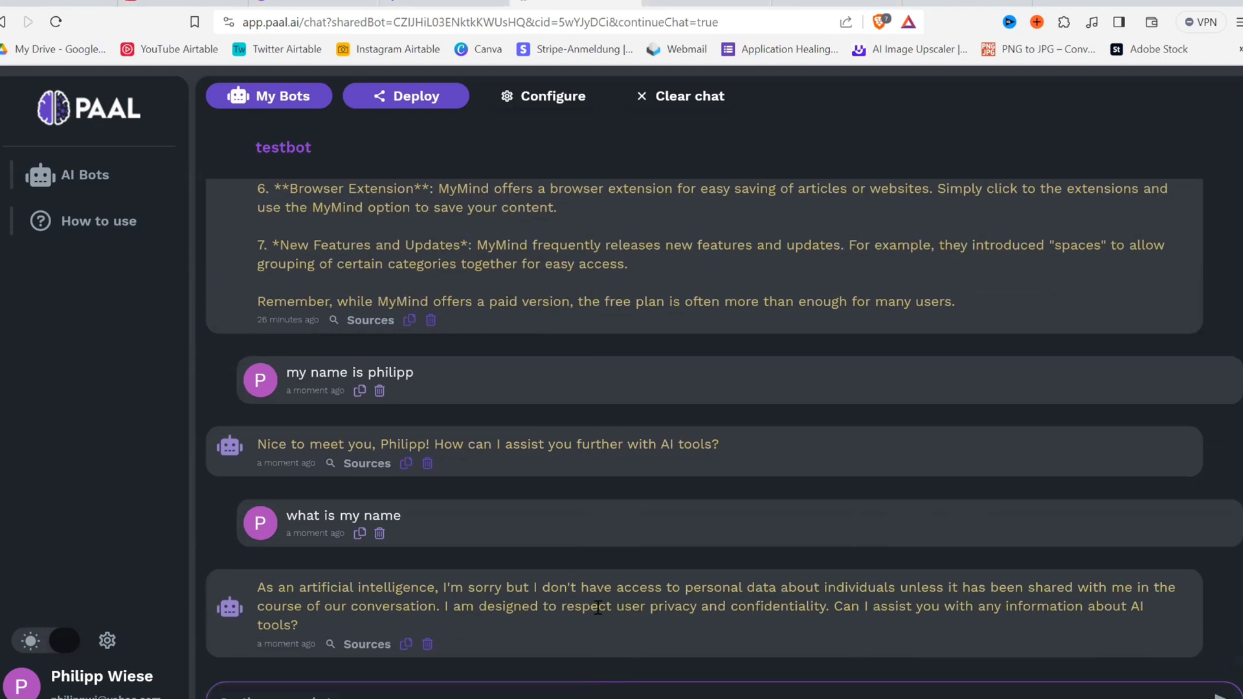
{"action": "left_click_drag", "start_coordinate": [612, 597], "coordinate": [860, 587]}
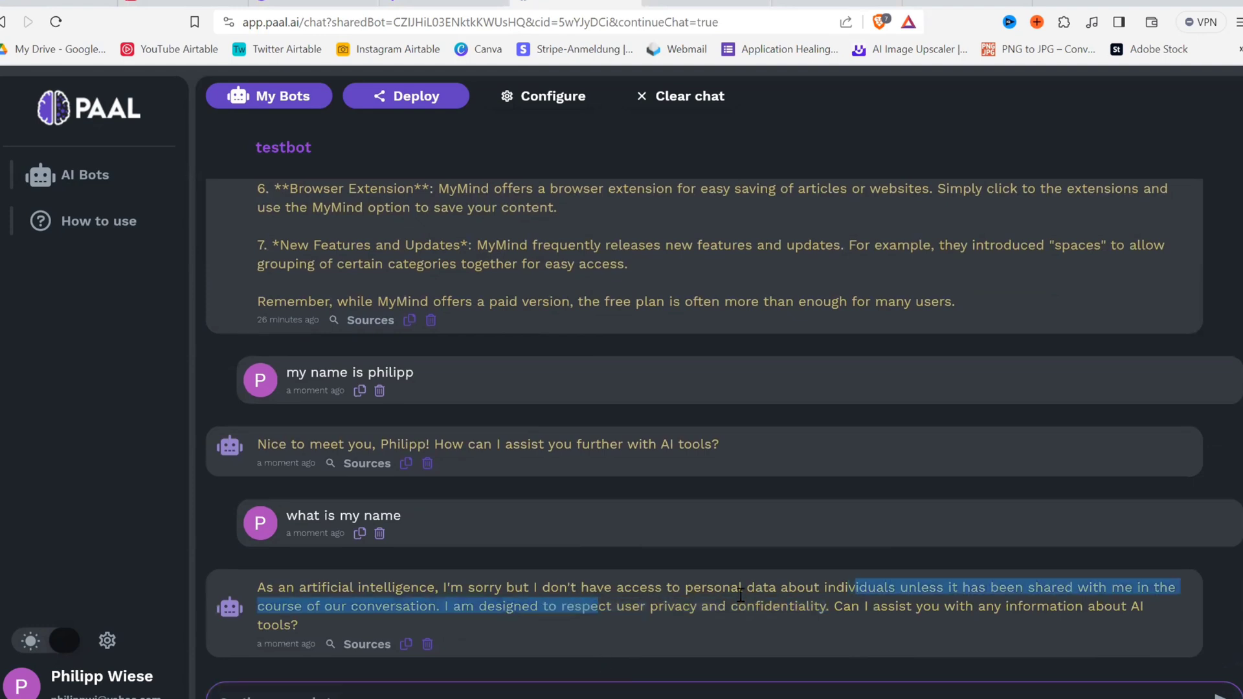
{"action": "left_click", "coordinate": [741, 594]}
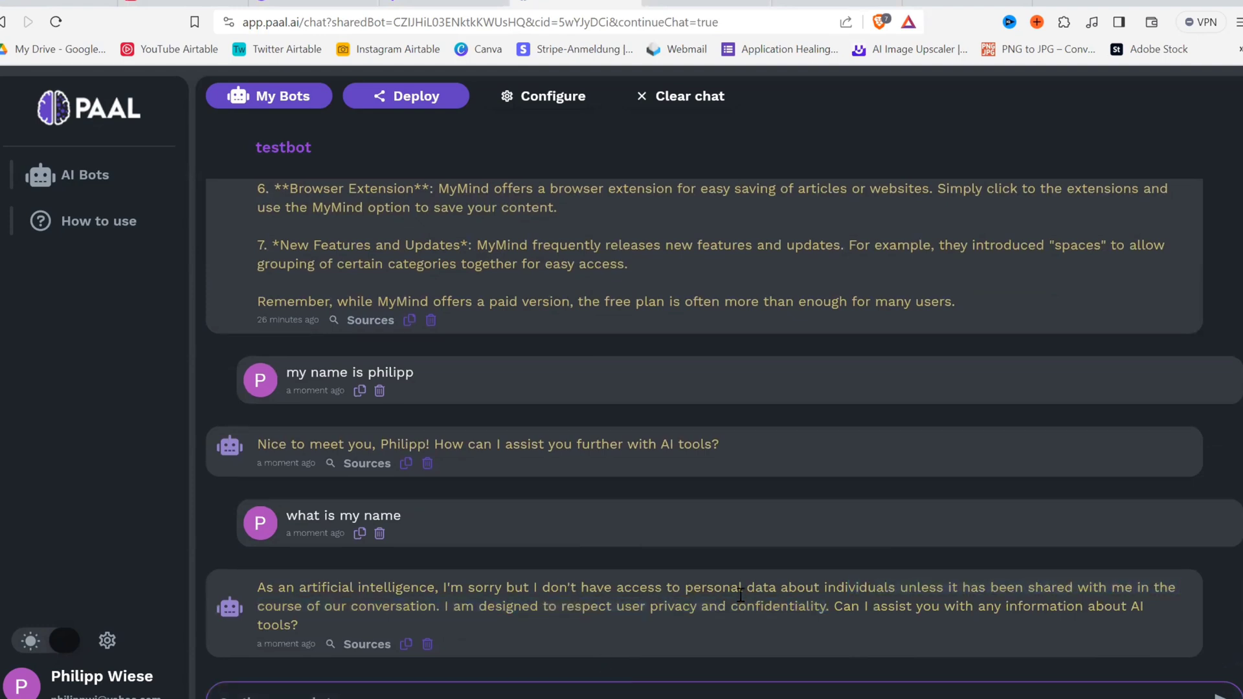